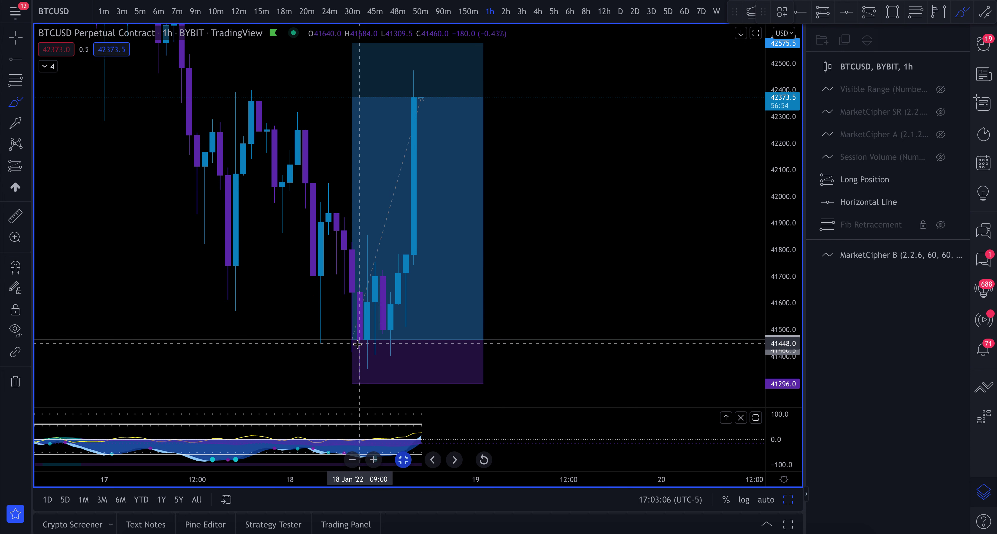
# Sketch two freehand marks near the recent lows on the BTCUSD chart, then remove both.
pyautogui.moveTo(360, 343); pyautogui.dragTo(368, 344)
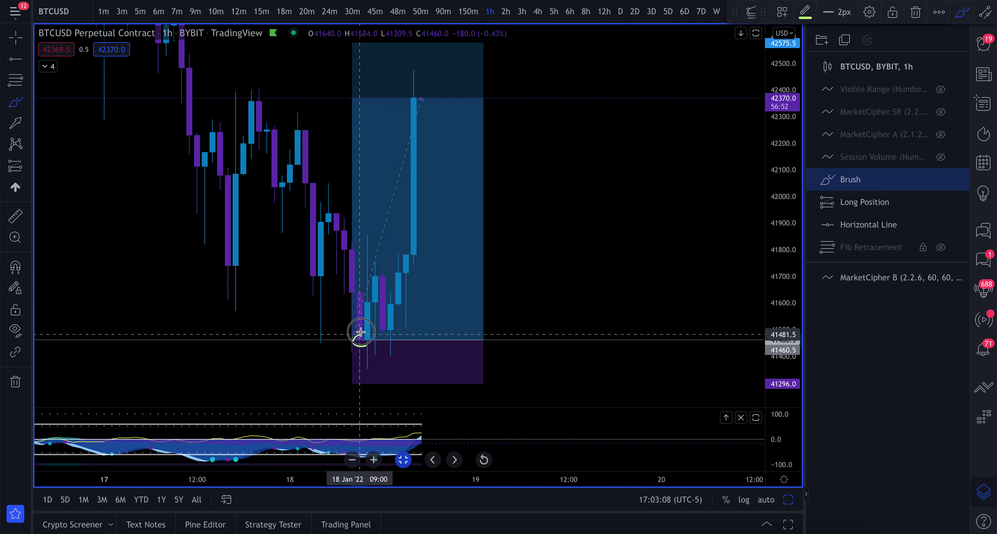
pyautogui.press('Escape')
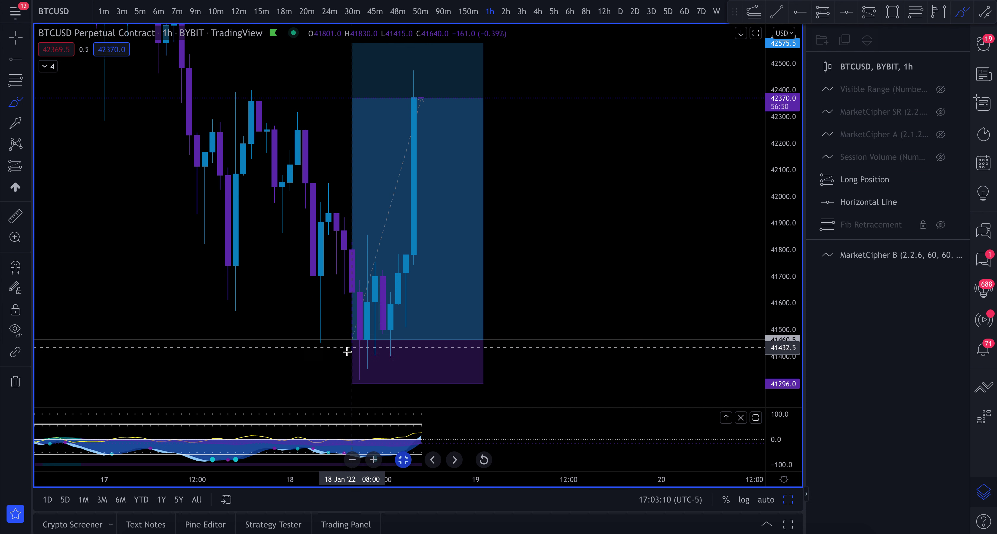
pyautogui.moveTo(345, 332)
pyautogui.mouseDown()
pyautogui.moveTo(351, 373)
pyautogui.moveTo(366, 335)
pyautogui.mouseUp()
pyautogui.press('Escape')
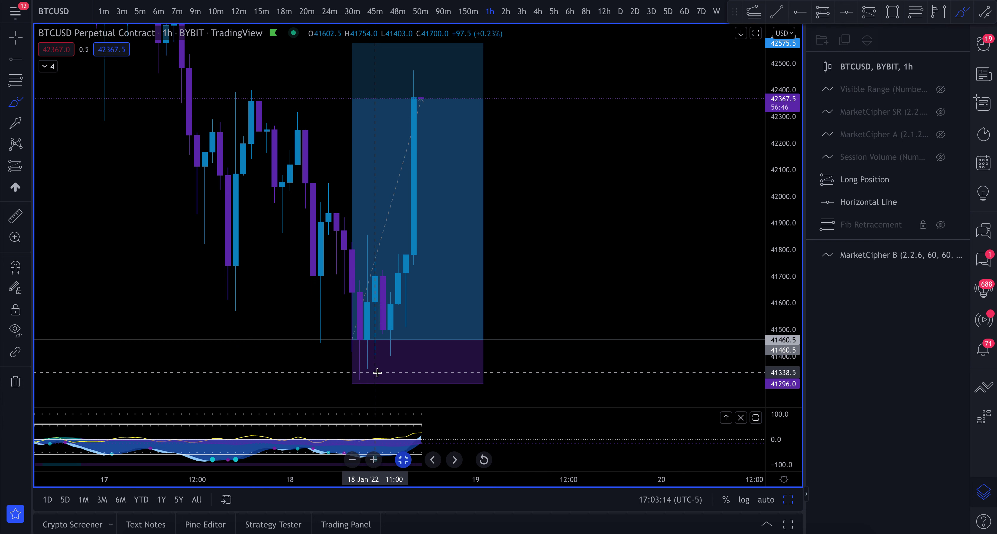
# Enlarge the MarketCipher B pane and compress the price scale so the candles shrink vertically.
pyautogui.moveTo(395, 405); pyautogui.dragTo(405, 328)
pyautogui.scroll(-3, 405, 328)
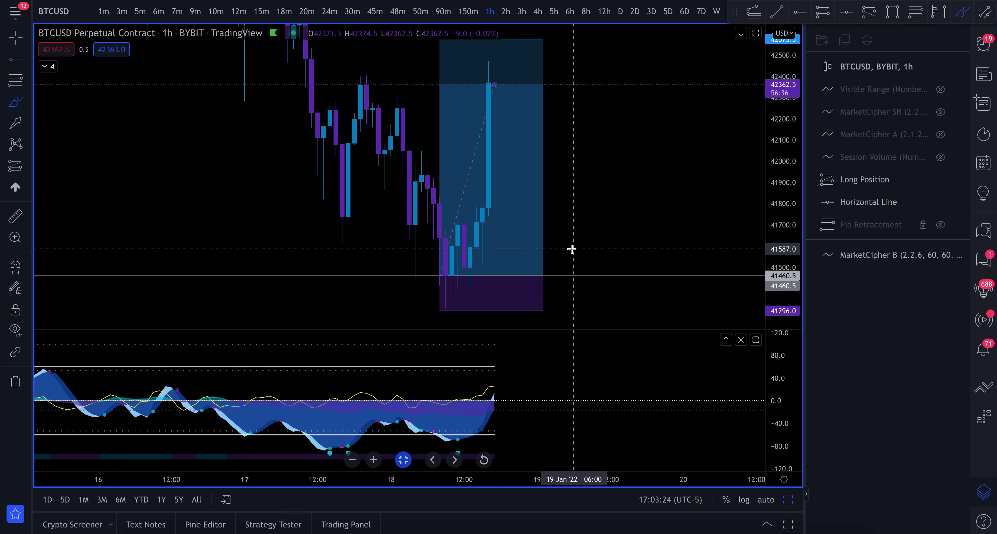
pyautogui.moveTo(782, 182); pyautogui.dragTo(782, 230)
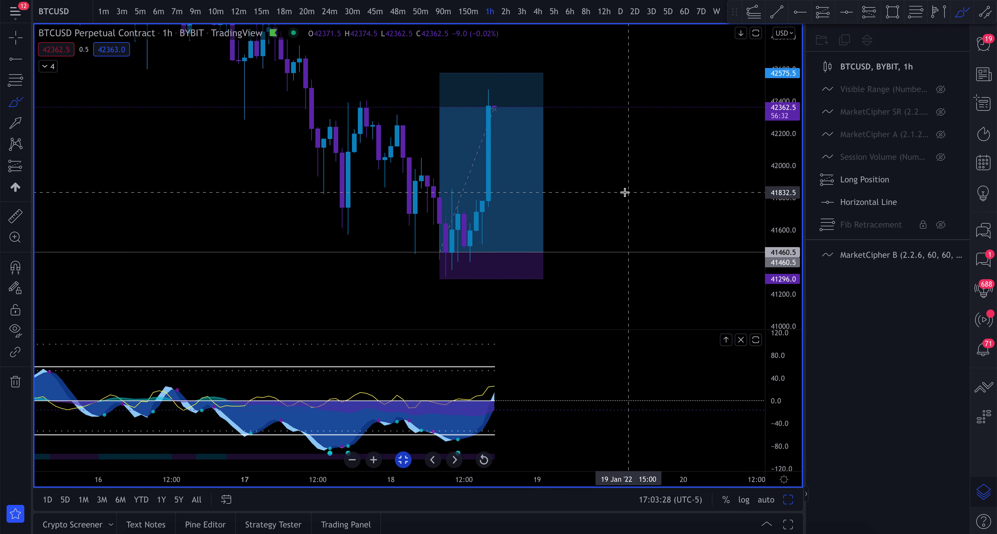
# In Discord's scalp-setups channel, enlarge the posted BTCUSD chart marking 0.618 at 41440 and 0.65 at 41285.
pyautogui.click(606, 531)
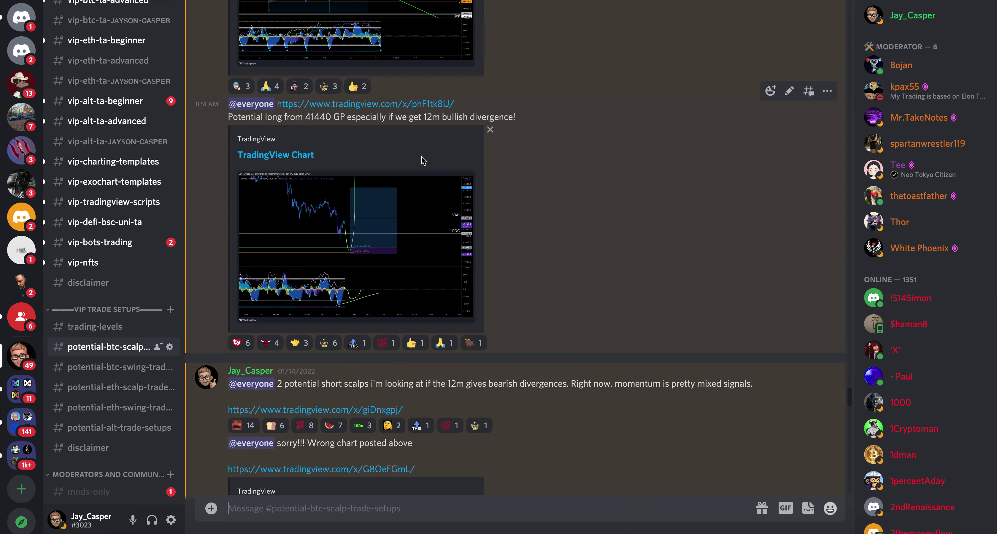
pyautogui.scroll(5, 416, 180)
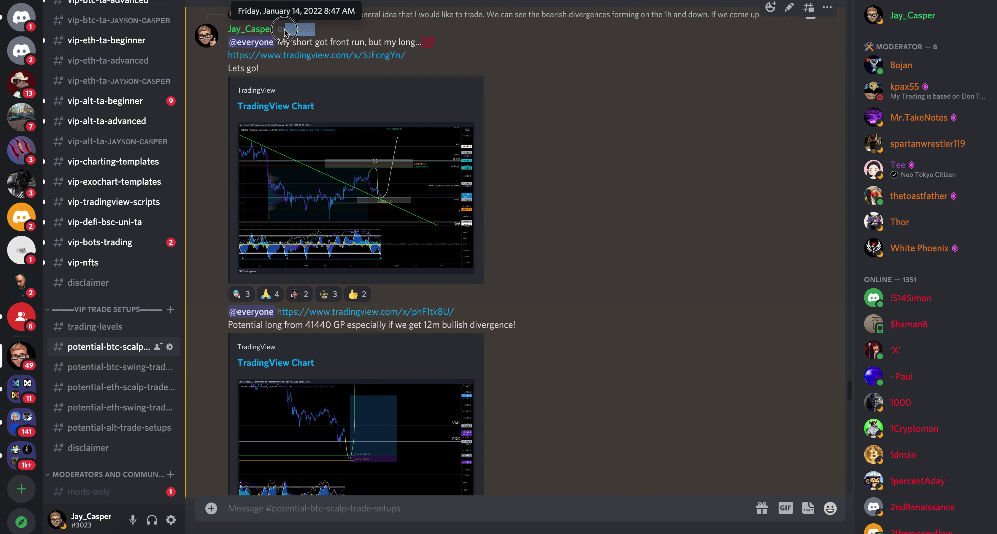
pyautogui.scroll(-2, 401, 291)
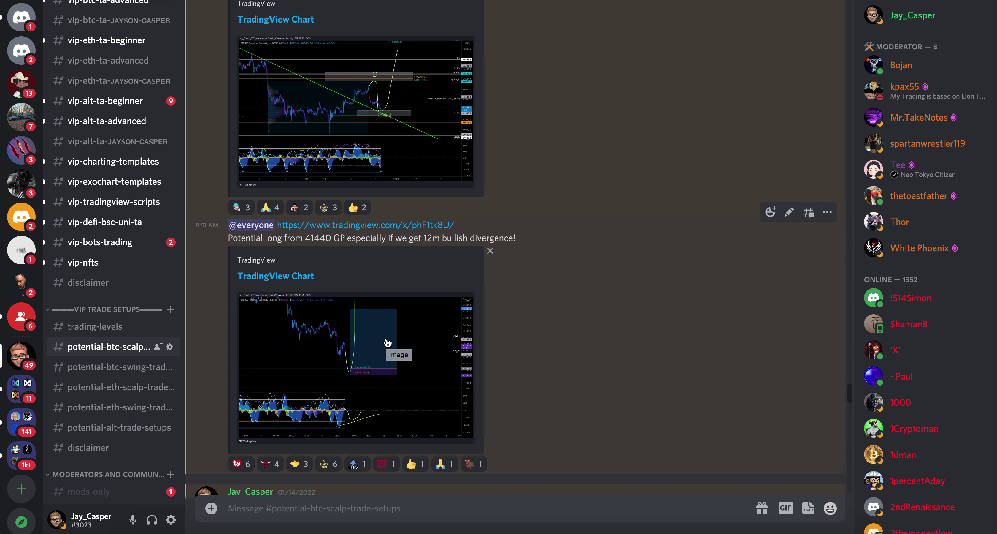
pyautogui.click(388, 342)
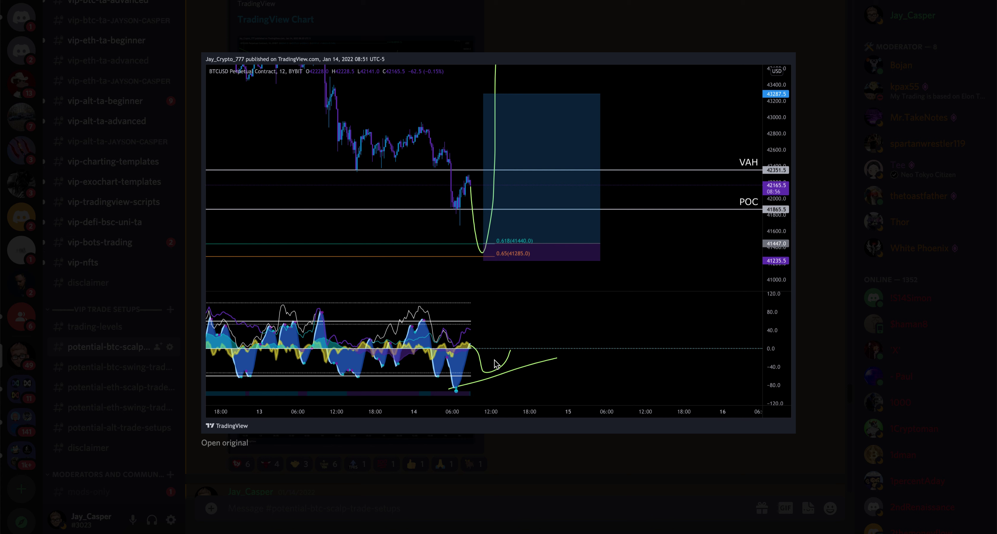
# Return to the TradingView chart, zoom it, and draw then remove a freehand stroke.
pyautogui.click(563, 446)
pyautogui.click(160, 531)
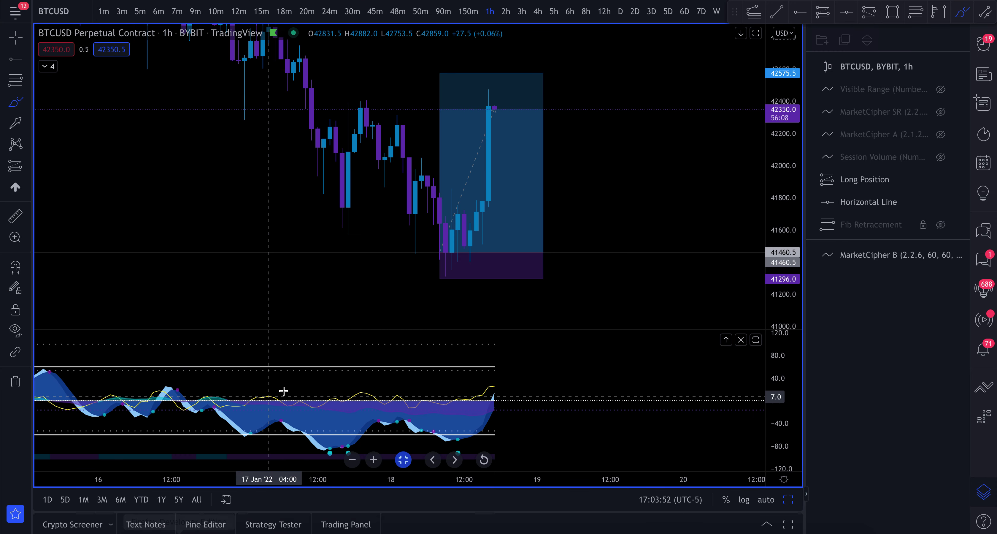
pyautogui.scroll(-1, 344, 314)
pyautogui.scroll(1, 346, 314)
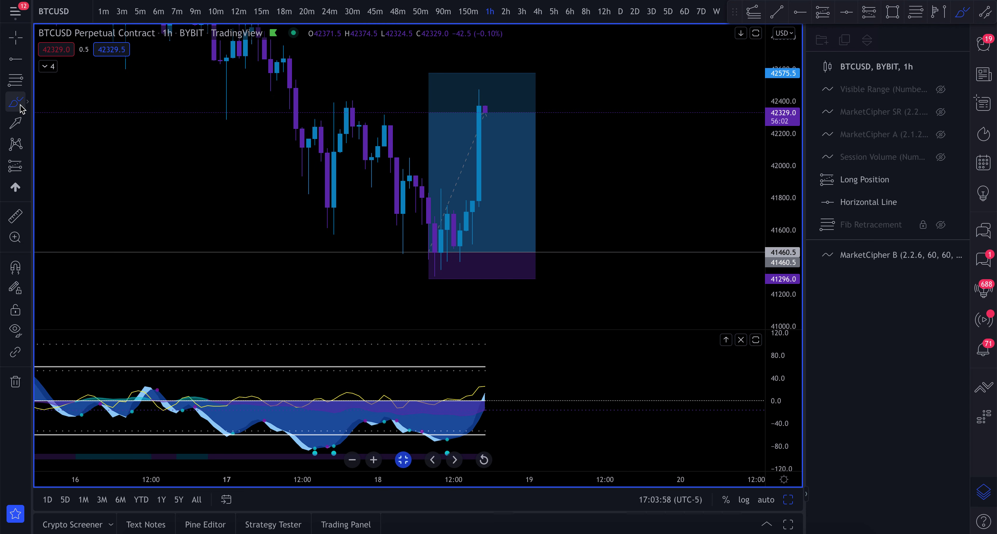
pyautogui.moveTo(405, 234); pyautogui.dragTo(541, 235)
pyautogui.press('Delete')
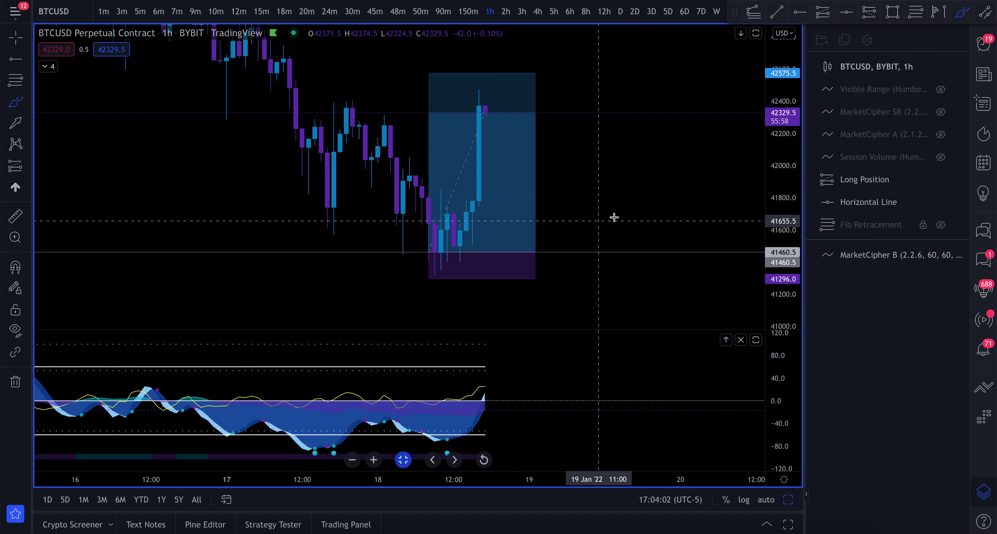
# Stretch the price scale vertically and put BTCUSD on the 12-minute timeframe.
pyautogui.scroll(-3, 615, 217)
pyautogui.scroll(1, 615, 217)
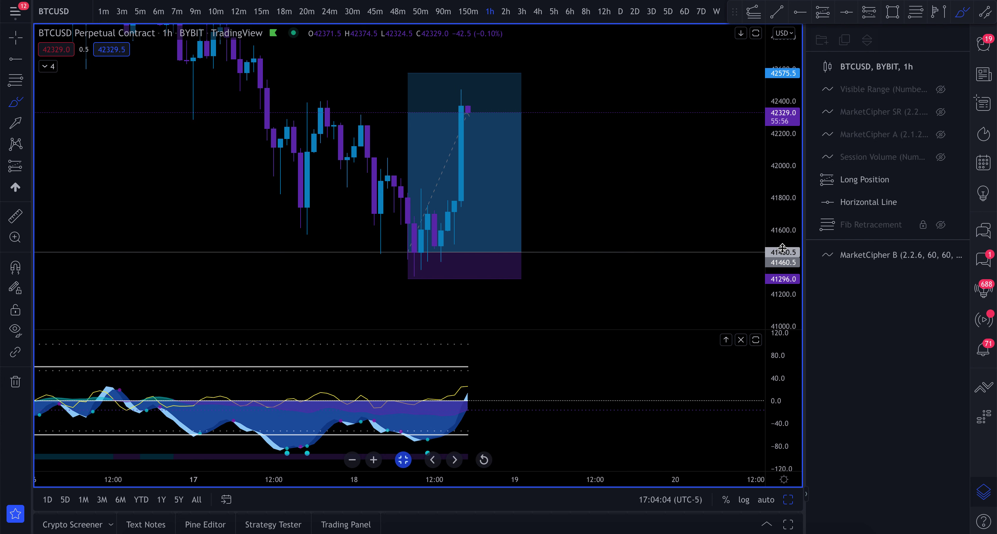
pyautogui.moveTo(779, 247); pyautogui.dragTo(783, 205)
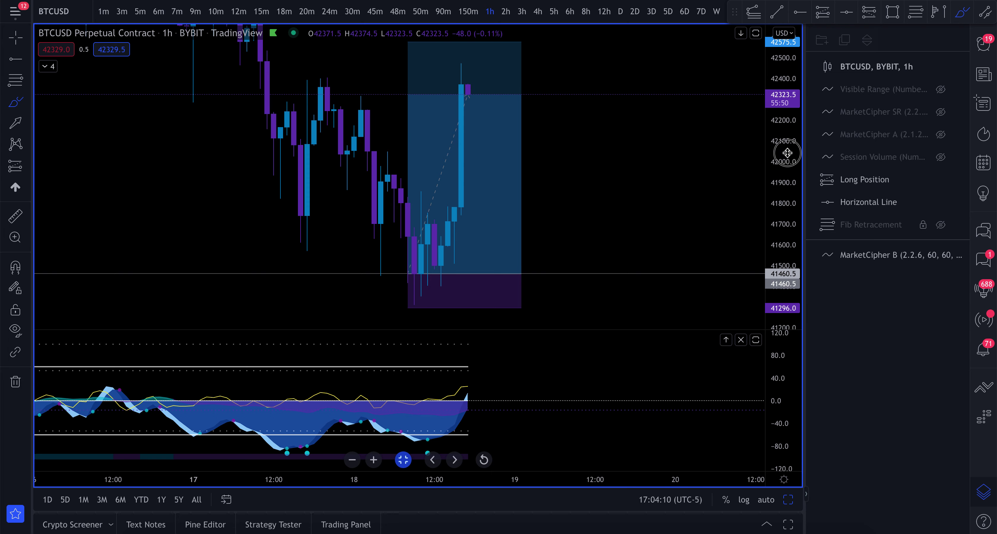
pyautogui.click(239, 12)
# Switch BTCUSD to daily candles and reset the chart view to fit them.
pyautogui.scroll(-5, 383, 194)
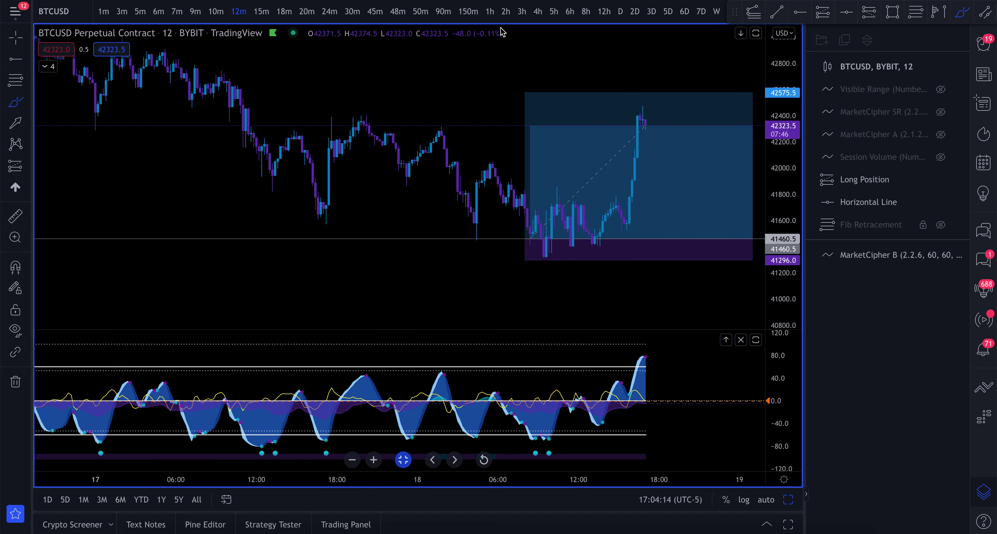
pyautogui.click(621, 12)
pyautogui.click(483, 460)
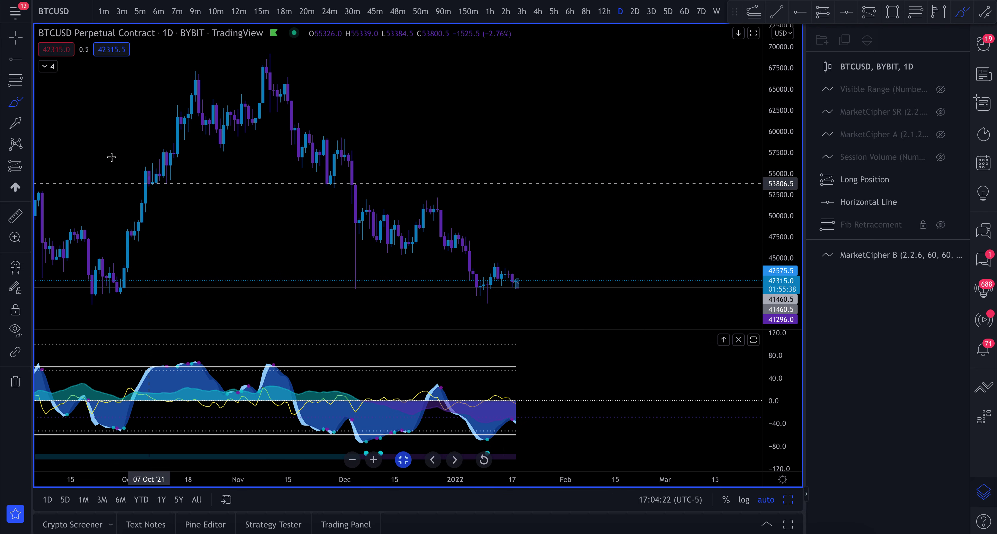
# Mark horizontal levels at 39588.5 and 44445.5, then stretch the price scale.
pyautogui.click(499, 303)
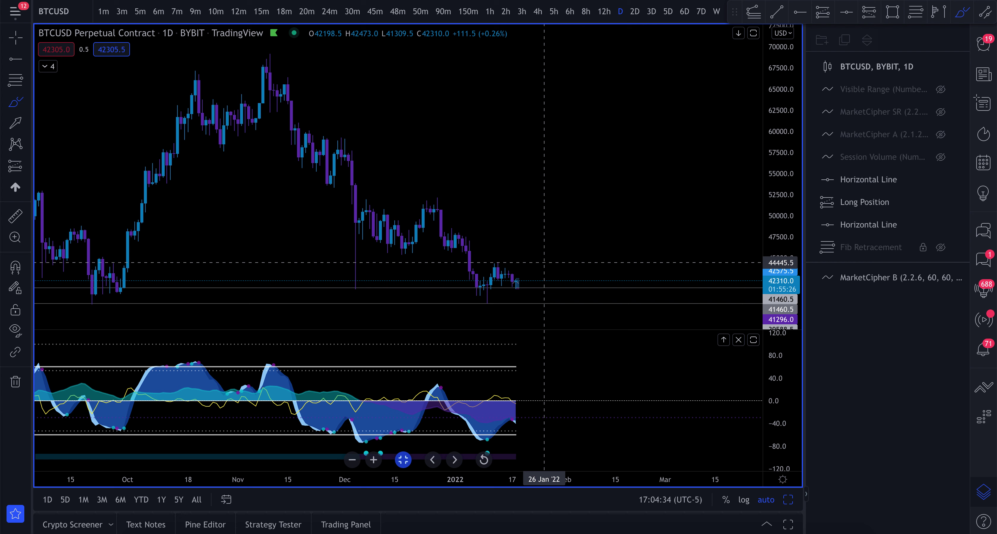
pyautogui.click(544, 262)
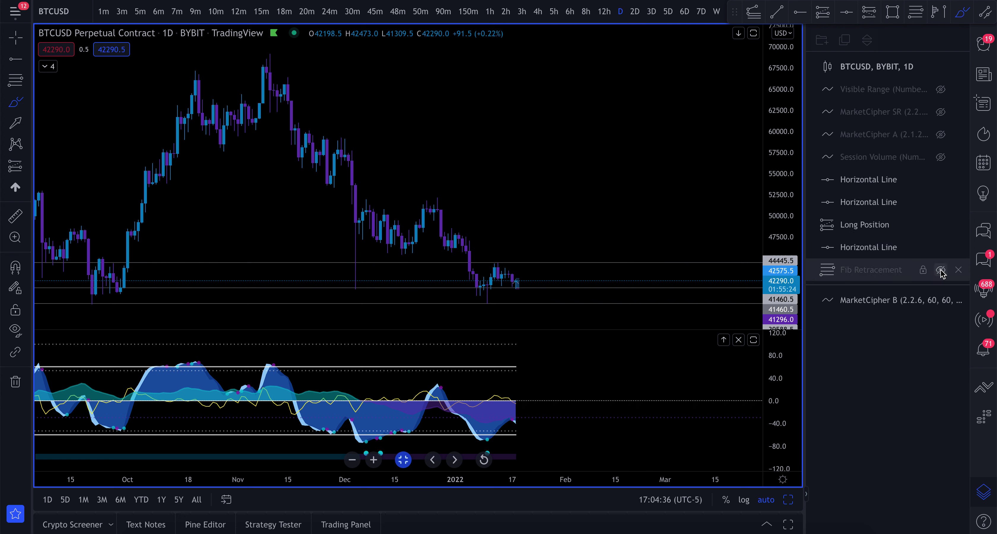
pyautogui.moveTo(791, 311); pyautogui.dragTo(783, 205)
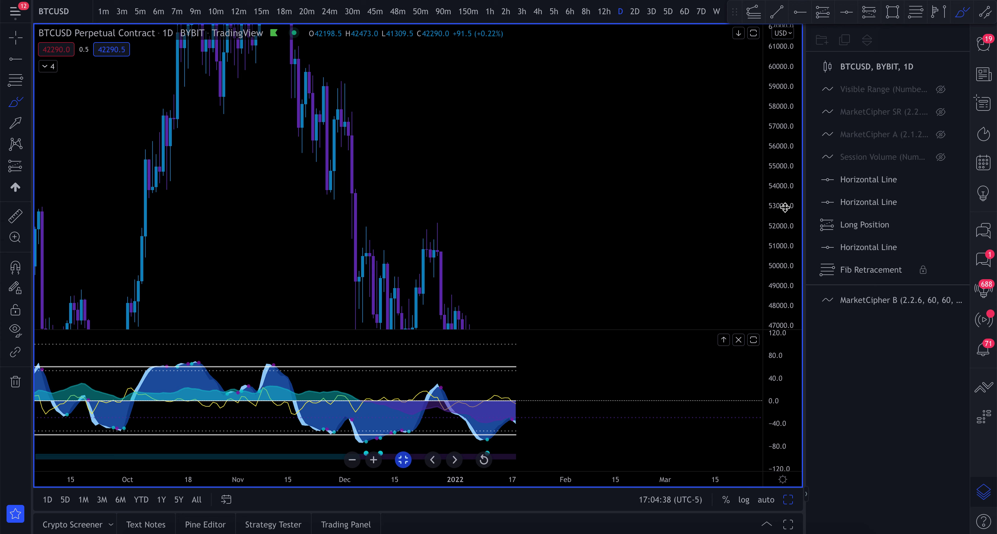
# Put BTCUSD back on 1h, reset the view and zoom out to show the Fib levels and 44445.5 line.
pyautogui.click(490, 11)
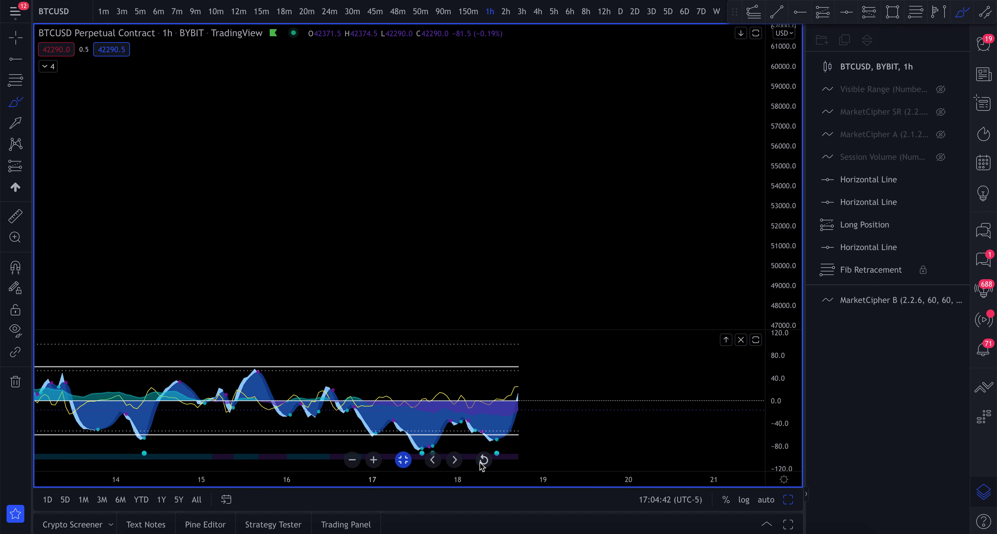
pyautogui.click(483, 460)
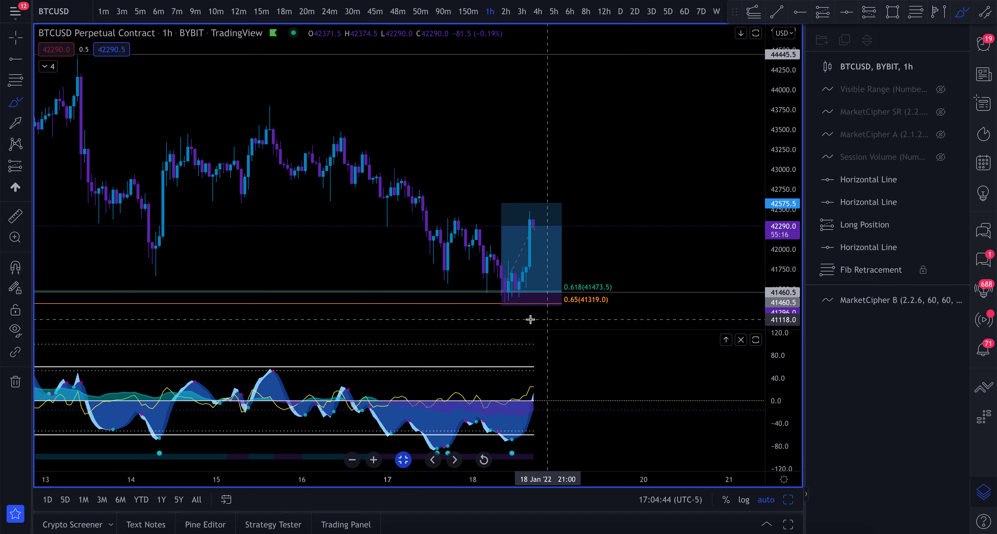
pyautogui.scroll(-5, 426, 301)
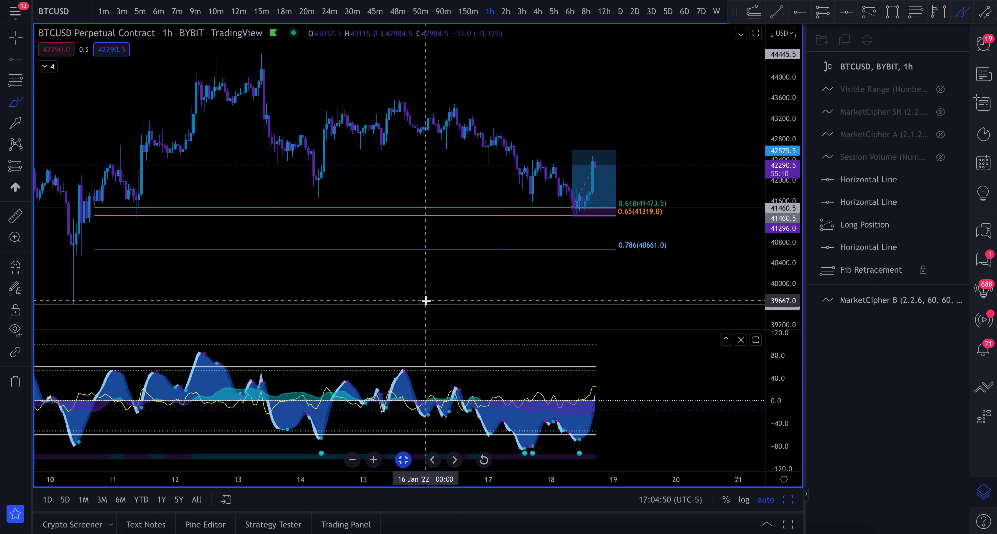
pyautogui.scroll(-3, 412, 297)
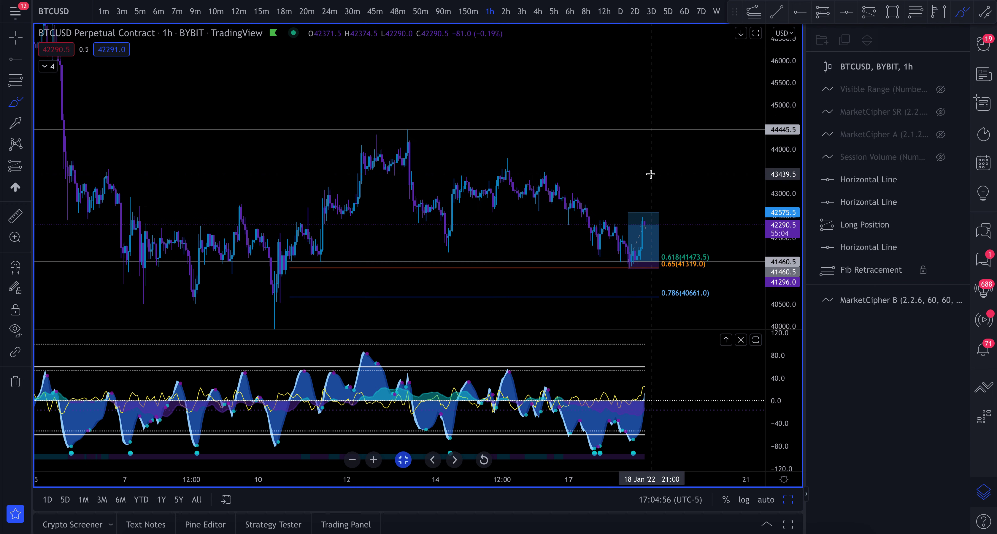
pyautogui.scroll(1, 598, 162)
pyautogui.scroll(-3, 599, 162)
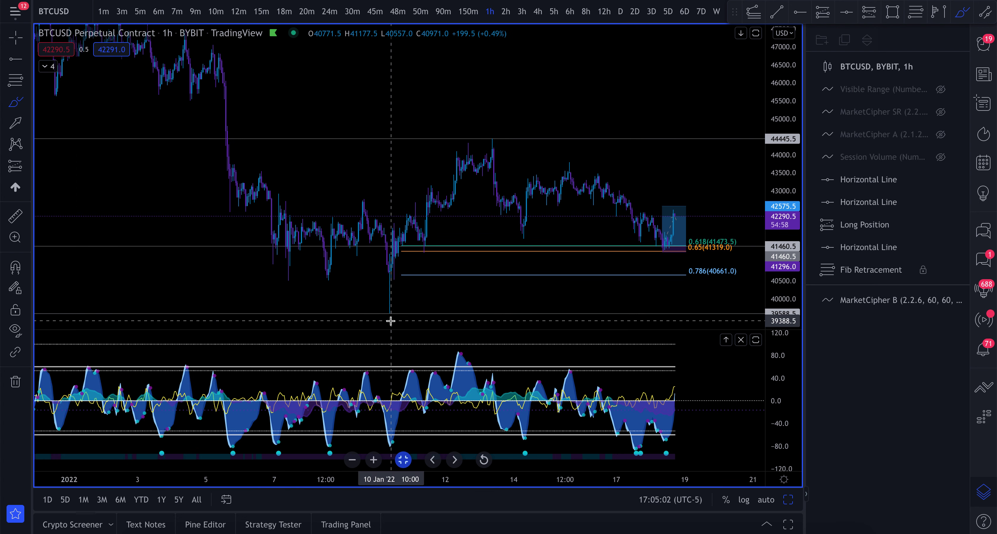
# Draw and remove two freehand marks near the golden-pocket Fib levels, then zoom in.
pyautogui.moveTo(379, 312); pyautogui.dragTo(411, 300)
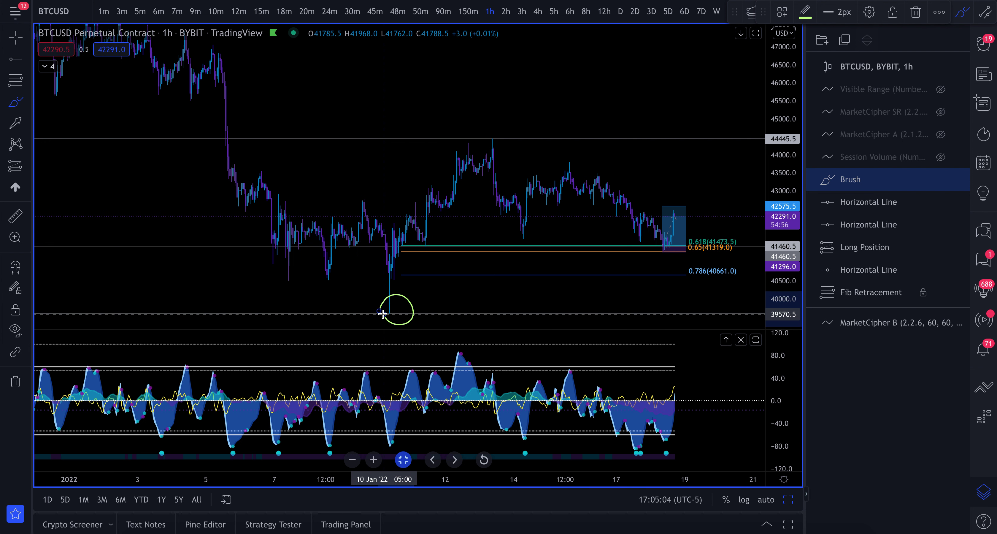
pyautogui.press('Delete')
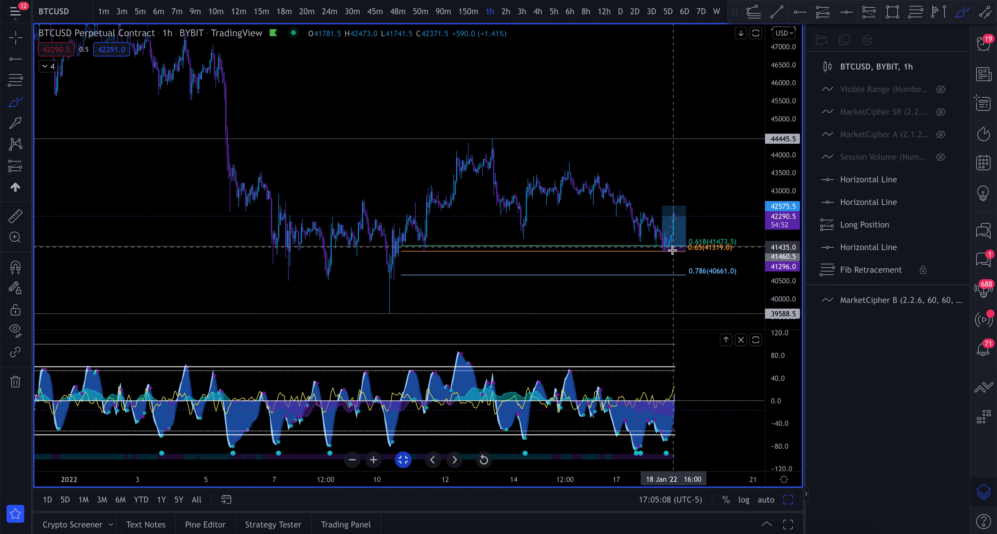
pyautogui.click(659, 255)
pyautogui.moveTo(659, 256)
pyautogui.mouseDown()
pyautogui.moveTo(675, 238)
pyautogui.moveTo(663, 260)
pyautogui.mouseUp()
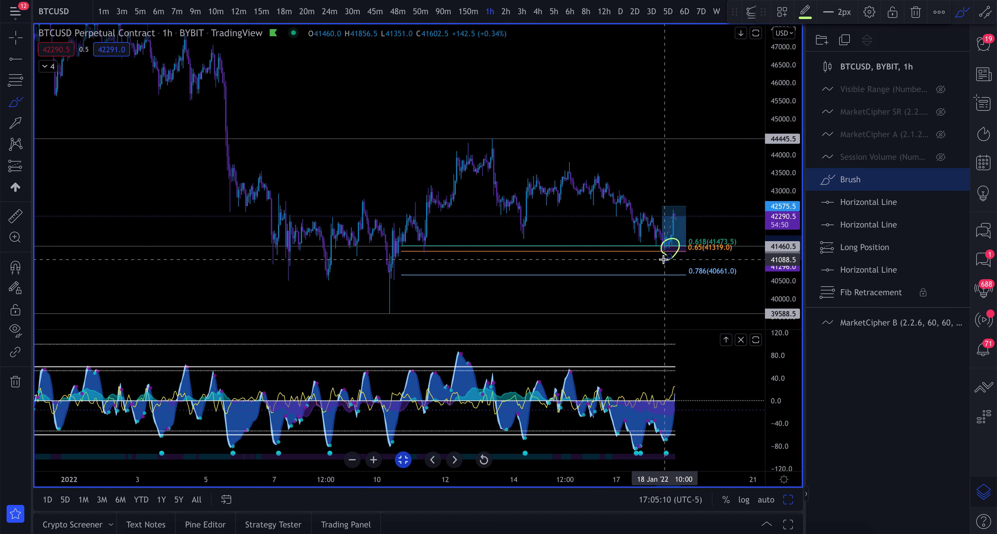
pyautogui.press('Delete')
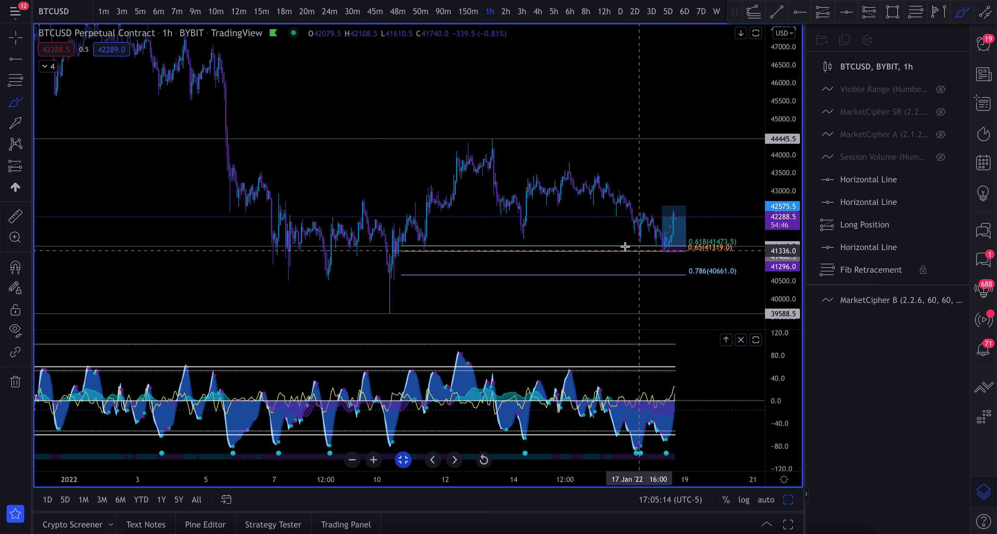
pyautogui.scroll(2, 626, 244)
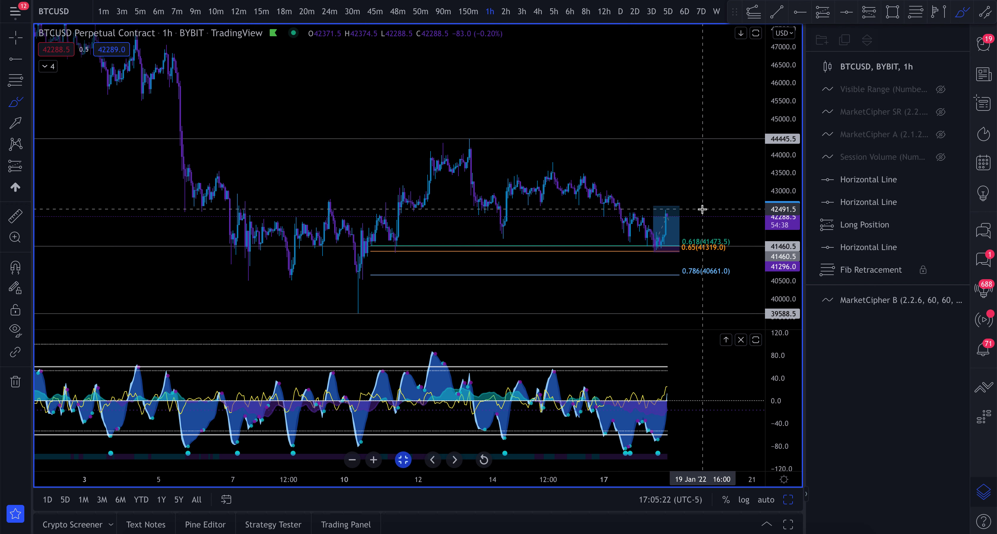
pyautogui.scroll(3, 702, 209)
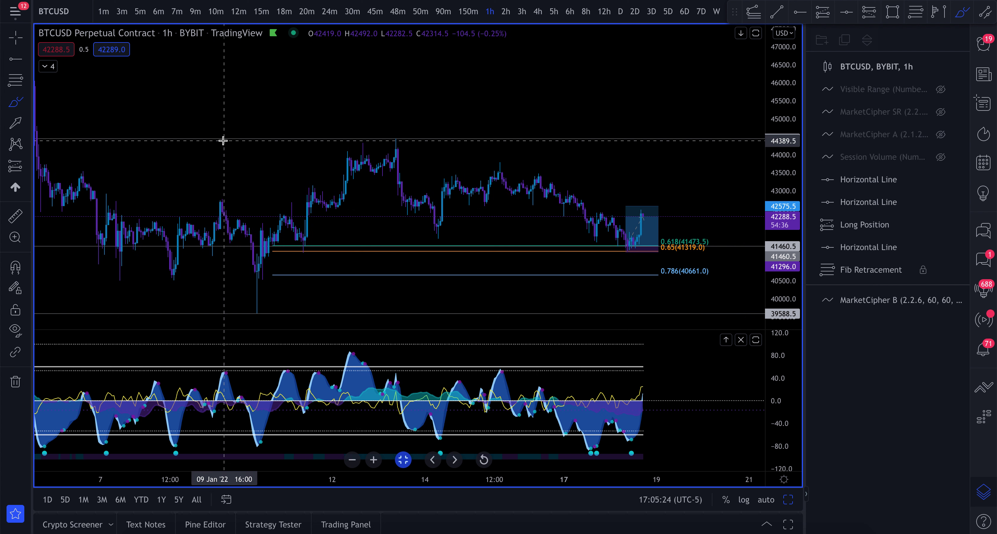
# Sketch an expected price path with the Brush, undo it, remove the leftover brush drawing, and rescale the price axis.
pyautogui.click(27, 102)
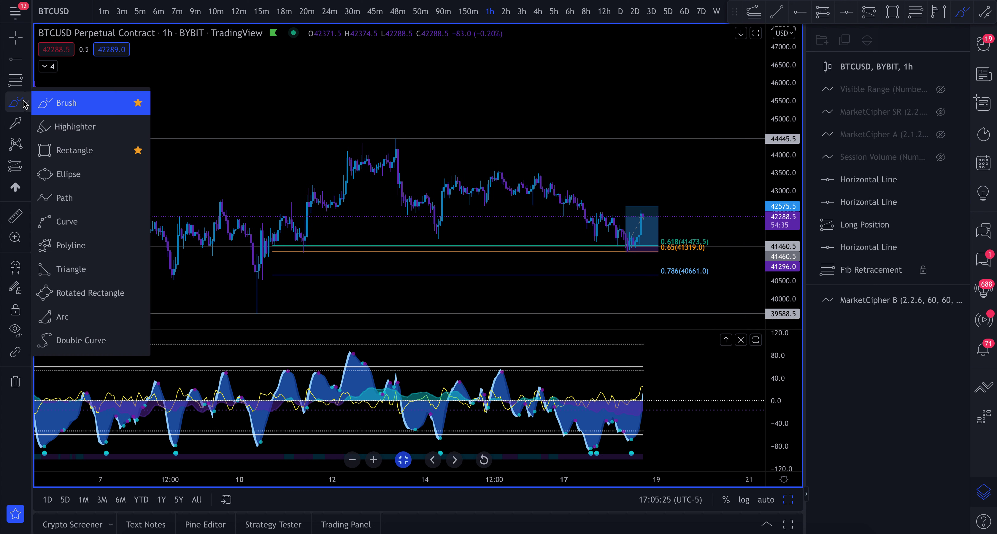
pyautogui.click(382, 137)
pyautogui.moveTo(383, 139)
pyautogui.mouseDown()
pyautogui.moveTo(429, 235)
pyautogui.moveTo(486, 158)
pyautogui.moveTo(617, 248)
pyautogui.moveTo(646, 205)
pyautogui.moveTo(672, 283)
pyautogui.mouseUp()
pyautogui.hotkey('ctrl', 'z')
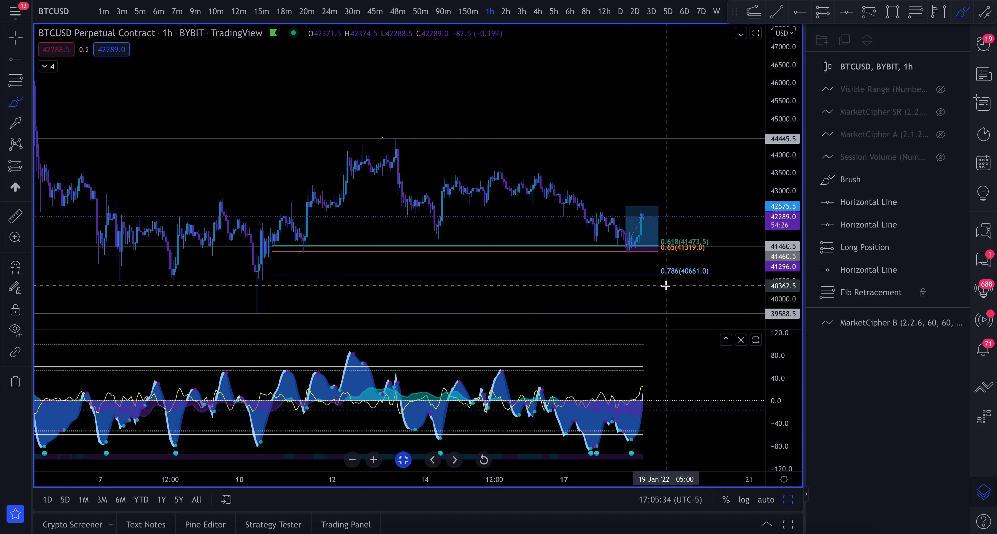
pyautogui.scroll(-2, 666, 285)
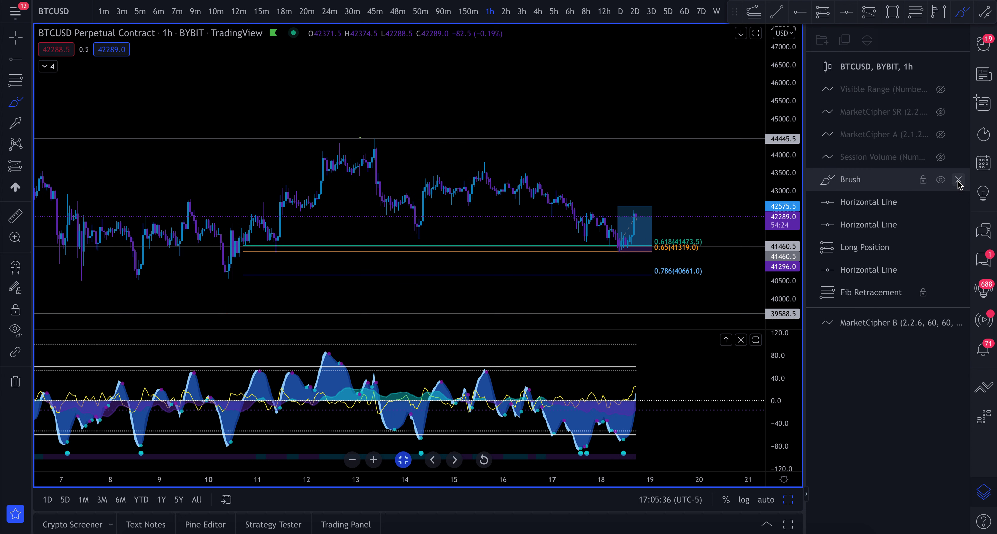
pyautogui.click(958, 179)
pyautogui.moveTo(796, 196); pyautogui.dragTo(585, 107)
pyautogui.scroll(2, 710, 218)
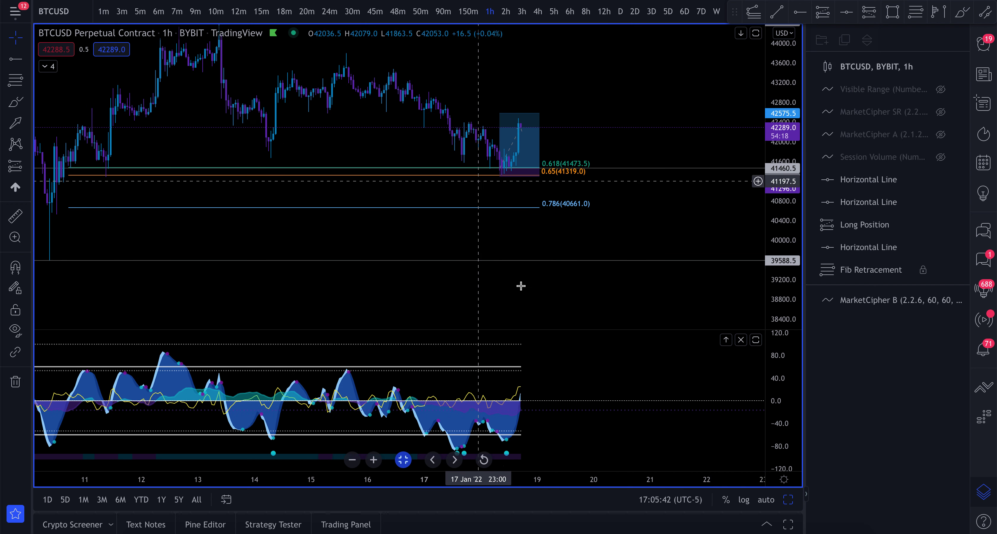
# In Discord, view the posted BTC setup chart enlarged, then close the preview.
pyautogui.click(596, 531)
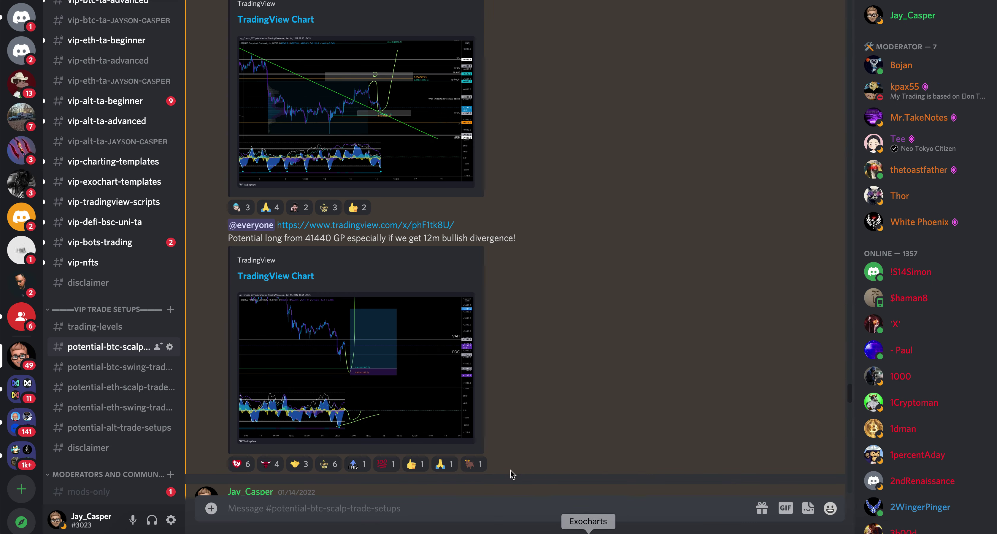
pyautogui.click(416, 382)
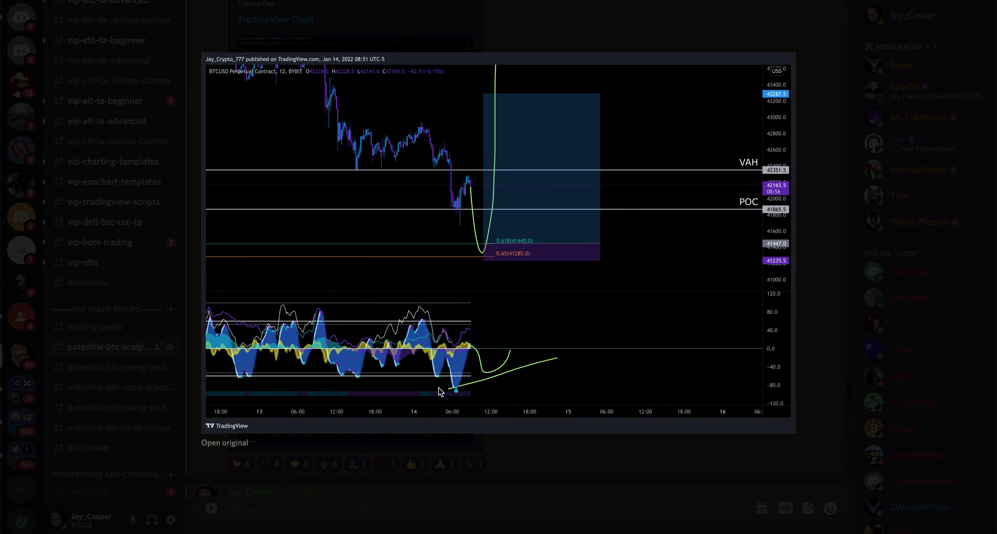
pyautogui.click(515, 463)
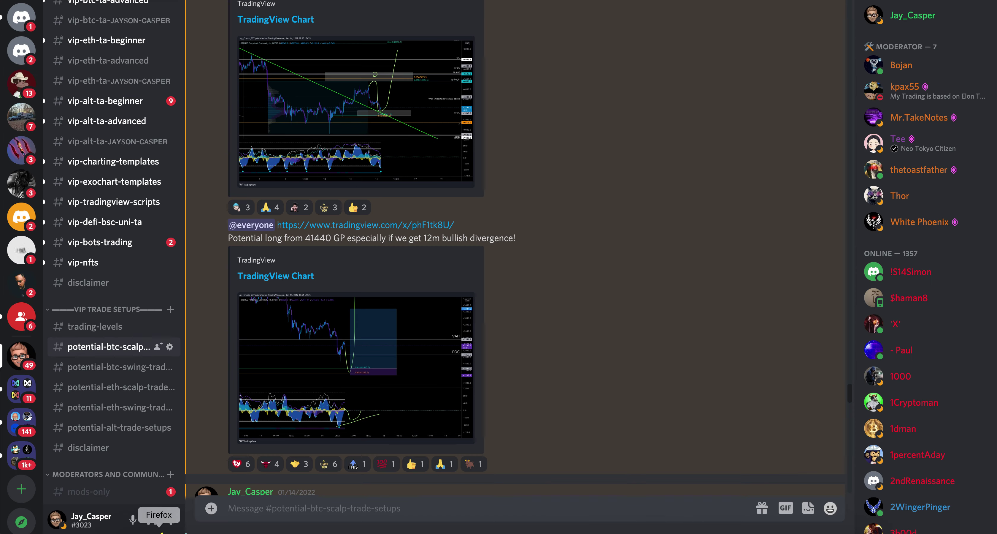
# On the 12-minute BTCUSD chart, draw a falling trend line from the 17 Jan low to the golden-pocket low.
pyautogui.click(157, 530)
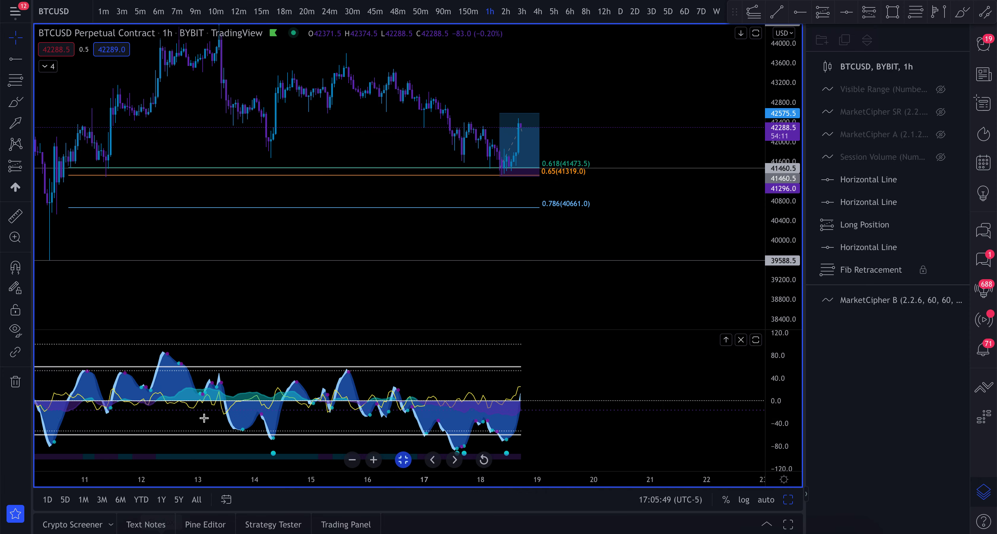
pyautogui.click(239, 12)
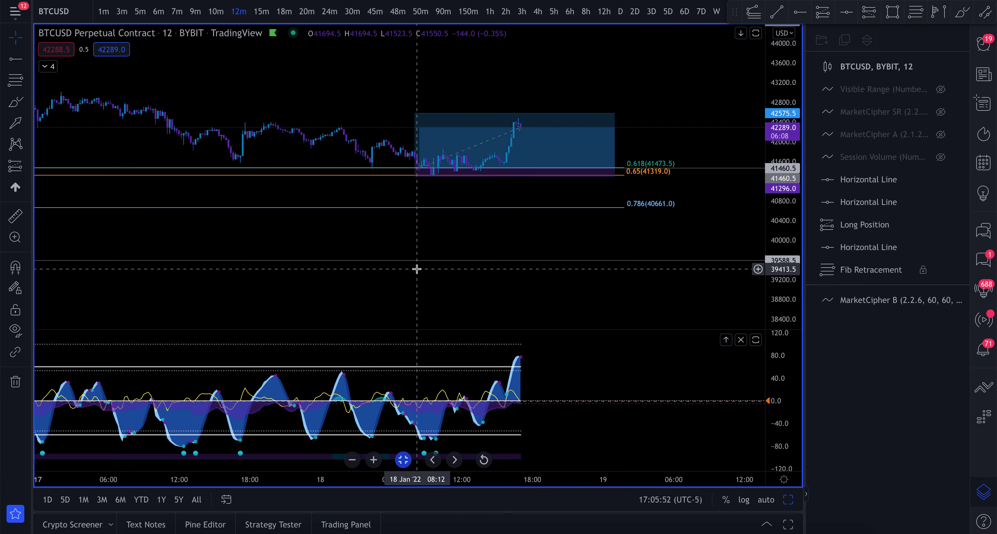
pyautogui.scroll(-1, 416, 269)
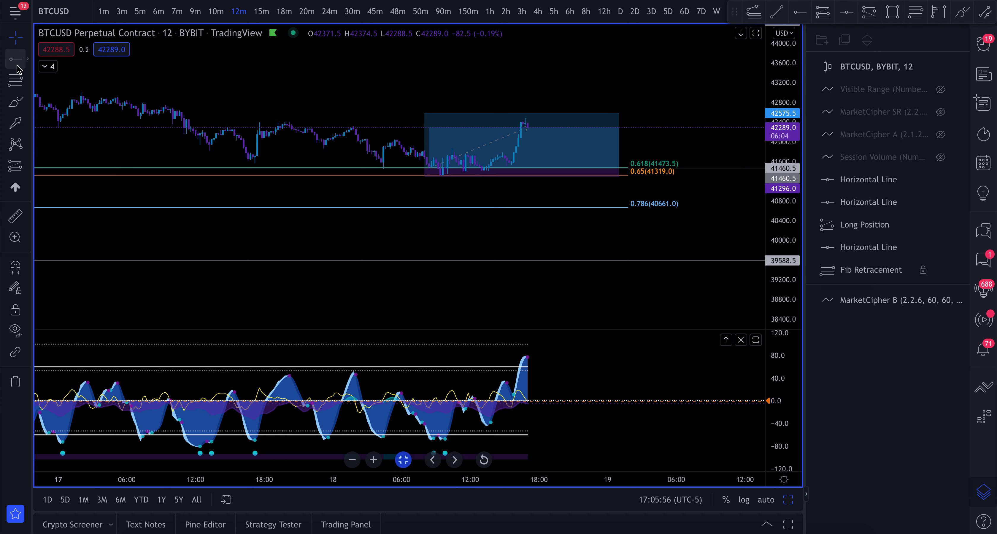
pyautogui.click(28, 60)
pyautogui.click(74, 60)
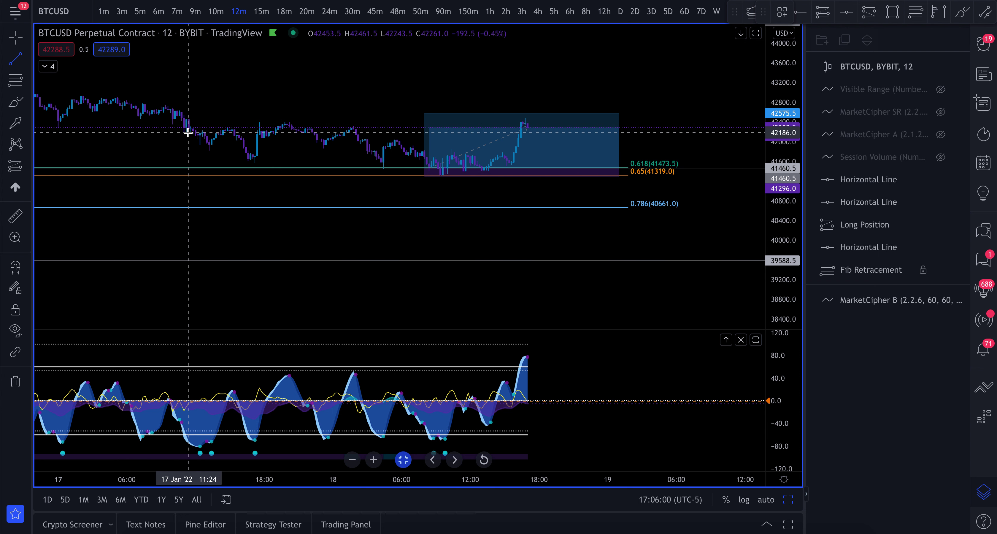
pyautogui.click(197, 137)
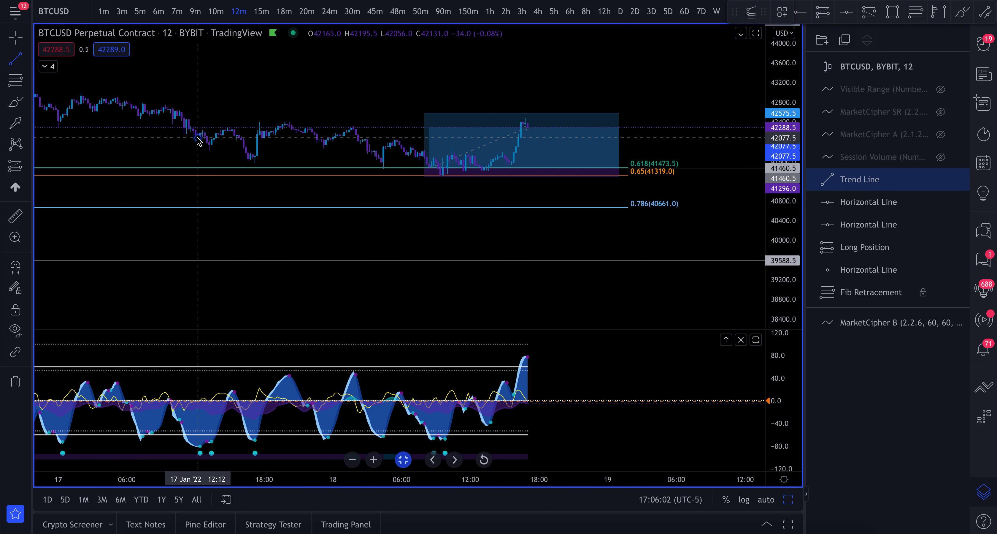
pyautogui.click(197, 137)
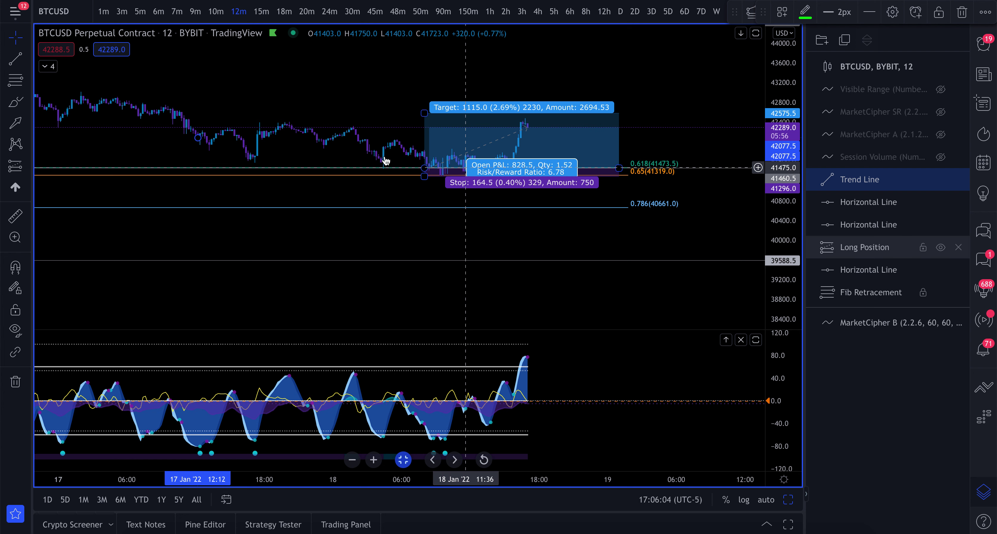
pyautogui.click(15, 59)
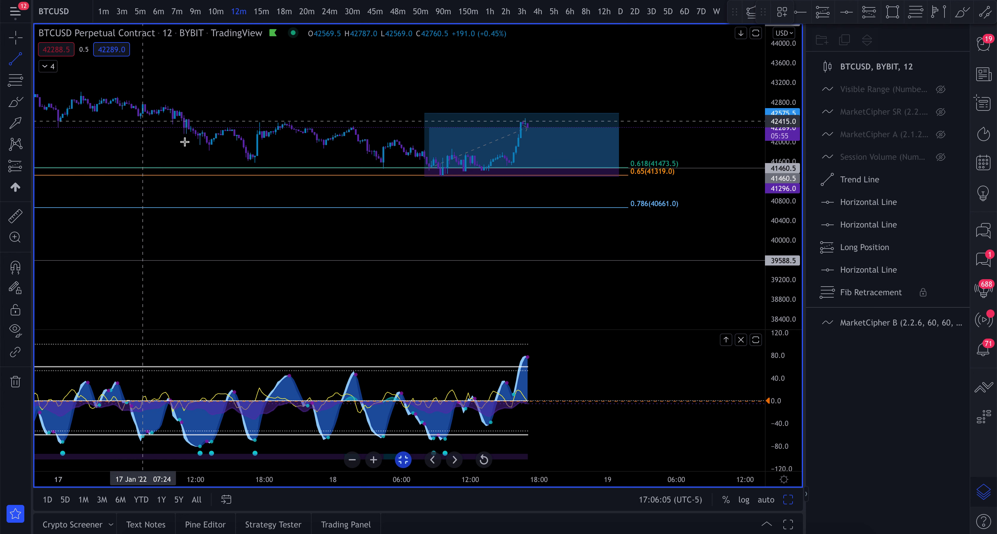
pyautogui.click(204, 148)
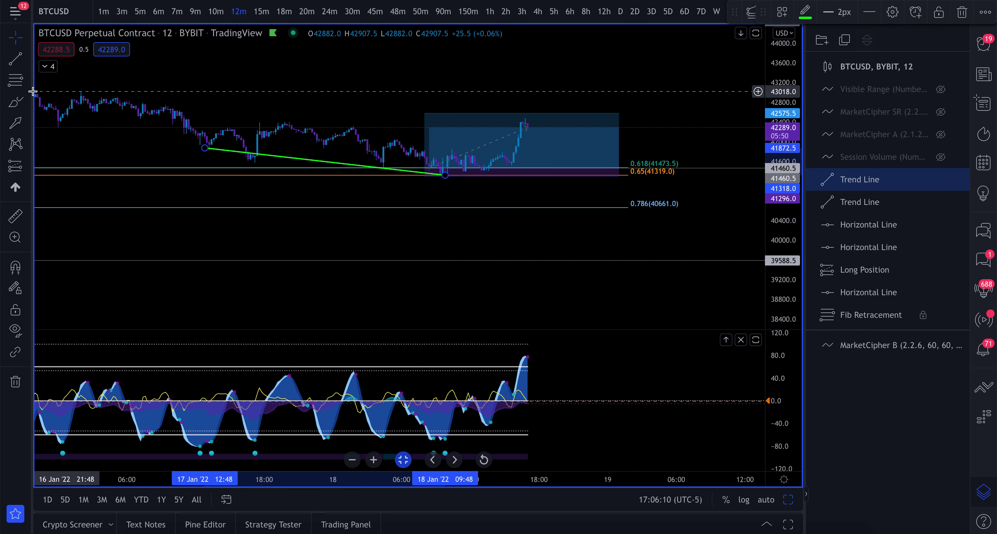
# Draw a rising trend line across the MarketCipher B lows, then enlarge and pan to frame both lines.
pyautogui.click(15, 59)
pyautogui.click(191, 447)
pyautogui.click(452, 439)
pyautogui.scroll(-2, 340, 430)
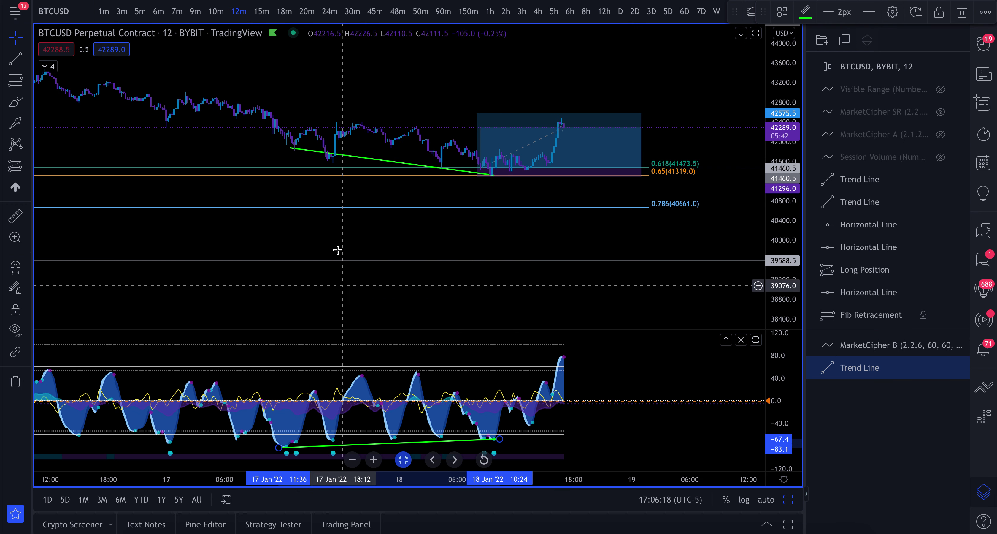
pyautogui.moveTo(784, 231); pyautogui.dragTo(786, 54)
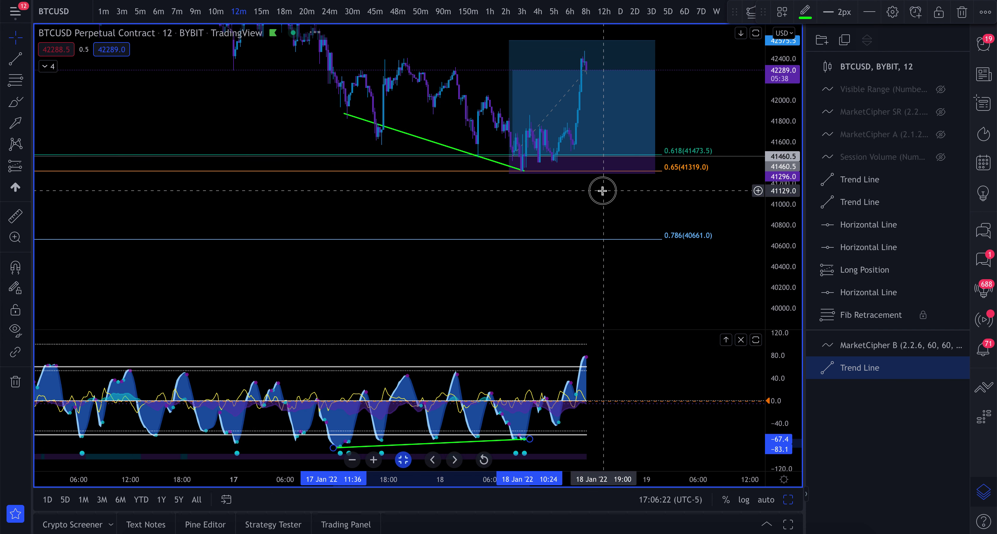
pyautogui.moveTo(576, 194); pyautogui.dragTo(494, 218)
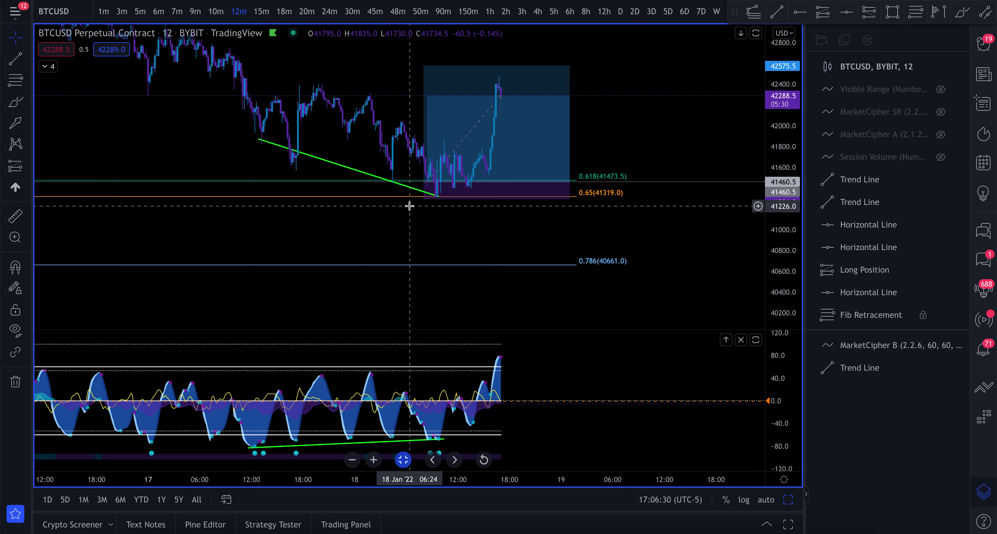
pyautogui.hscroll(-5, 363, 216)
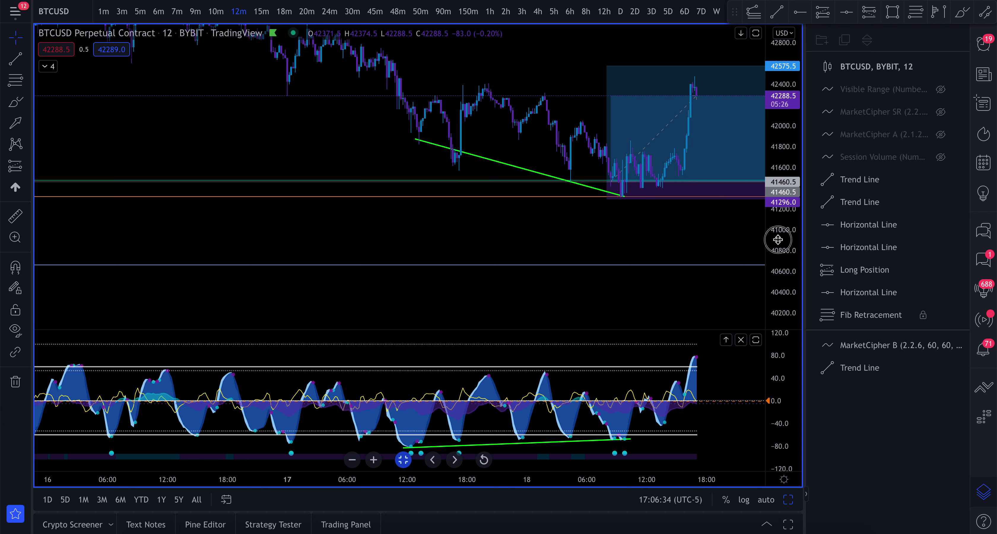
# Frame the recent candles and circle the 17 Jan price low with a freehand Brush stroke.
pyautogui.moveTo(778, 239); pyautogui.dragTo(778, 217)
pyautogui.scroll(2, 561, 205)
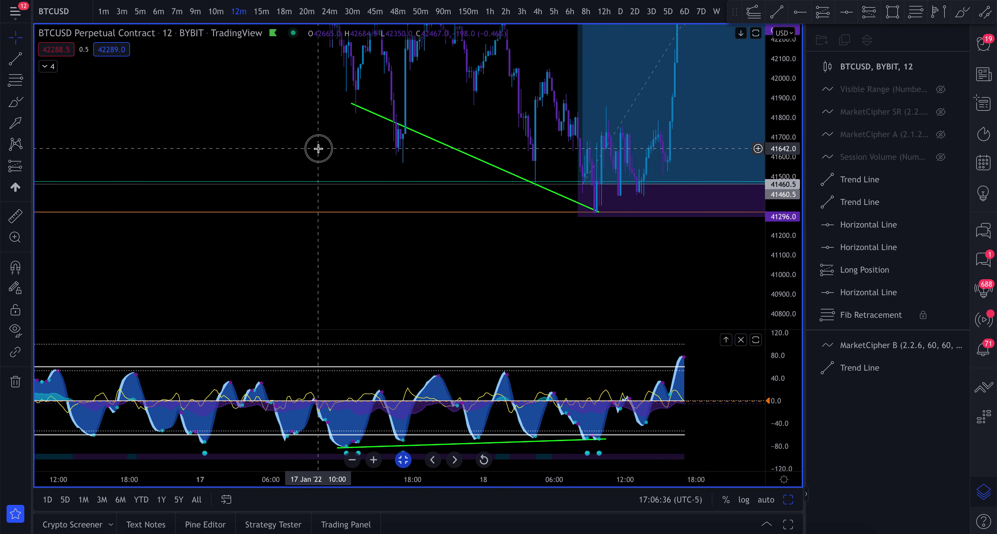
pyautogui.moveTo(318, 149); pyautogui.dragTo(216, 201)
pyautogui.click(9, 102)
pyautogui.moveTo(320, 196)
pyautogui.mouseDown()
pyautogui.moveTo(306, 170)
pyautogui.moveTo(312, 186)
pyautogui.moveTo(301, 192)
pyautogui.mouseUp()
# Scribble over the oscillator's divergence lows, then remove that scribble.
pyautogui.moveTo(244, 446)
pyautogui.mouseDown()
pyautogui.moveTo(314, 430)
pyautogui.moveTo(251, 446)
pyautogui.moveTo(295, 437)
pyautogui.moveTo(270, 446)
pyautogui.mouseUp()
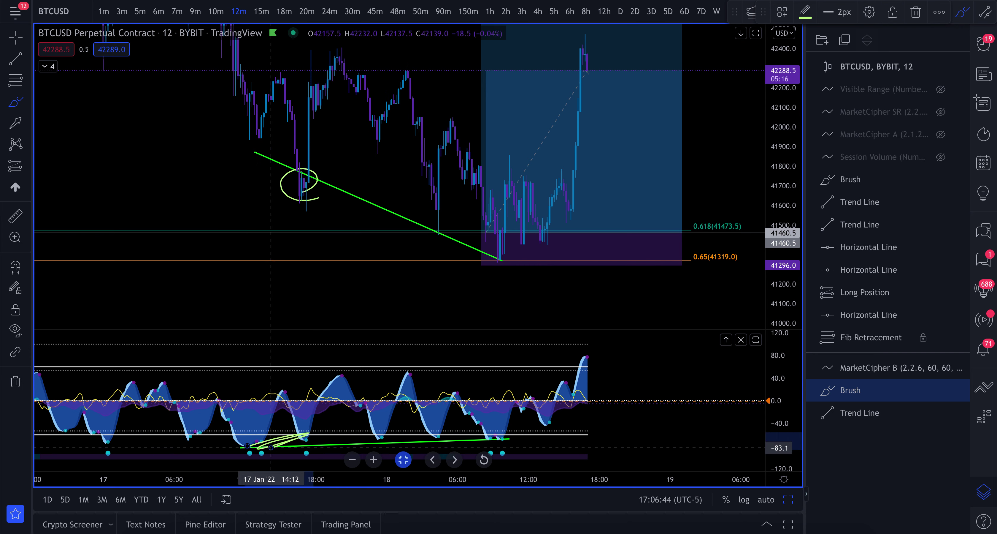
pyautogui.press('Delete')
pyautogui.hscroll(10, 303, 208)
pyautogui.hscroll(-15, 306, 209)
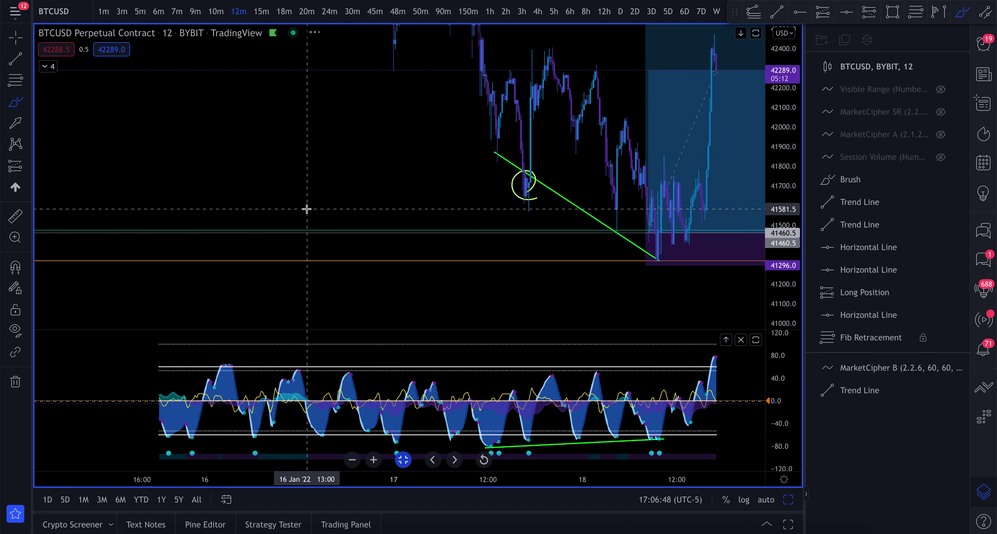
pyautogui.scroll(-5, 307, 209)
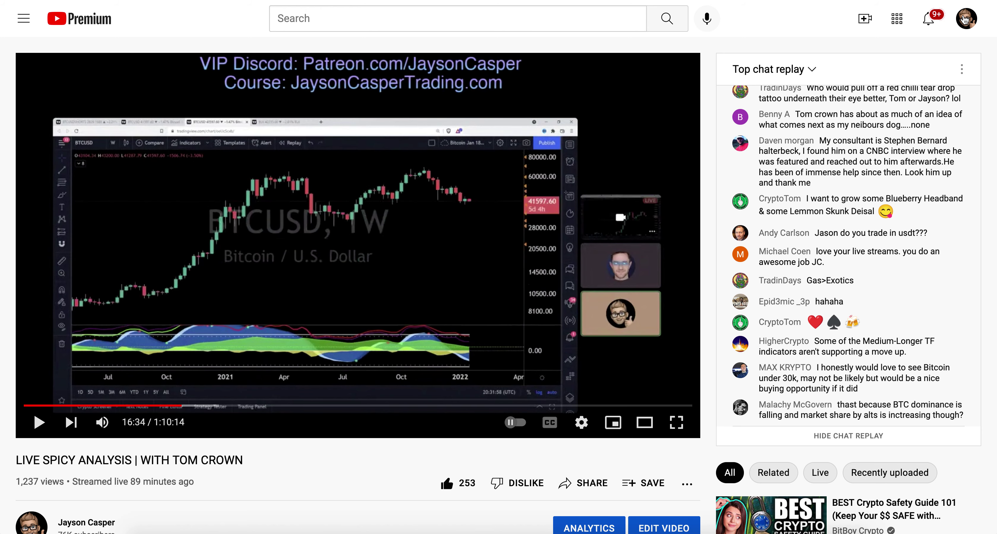
# Go to the user's own YouTube channel and show its uploaded videos.
pyautogui.click(966, 20)
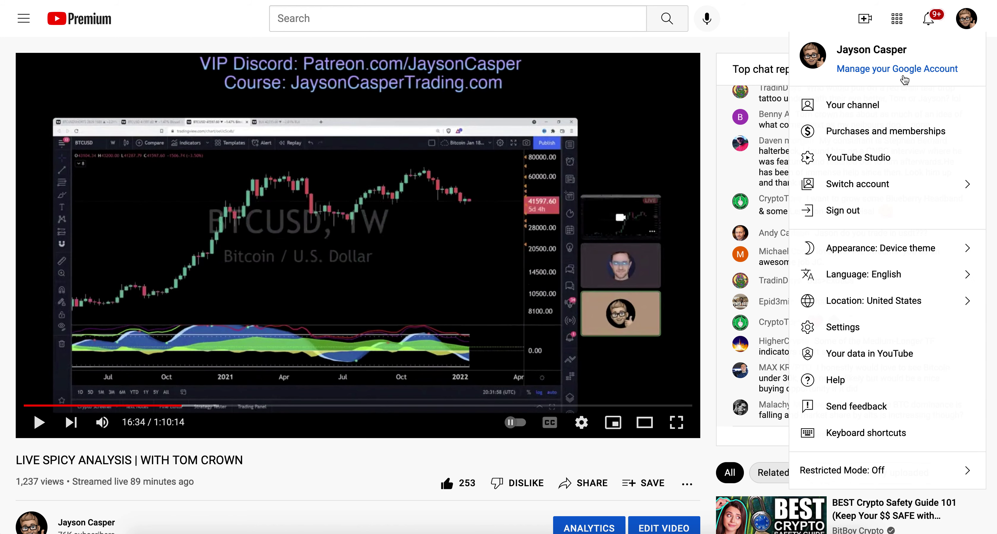
pyautogui.click(886, 104)
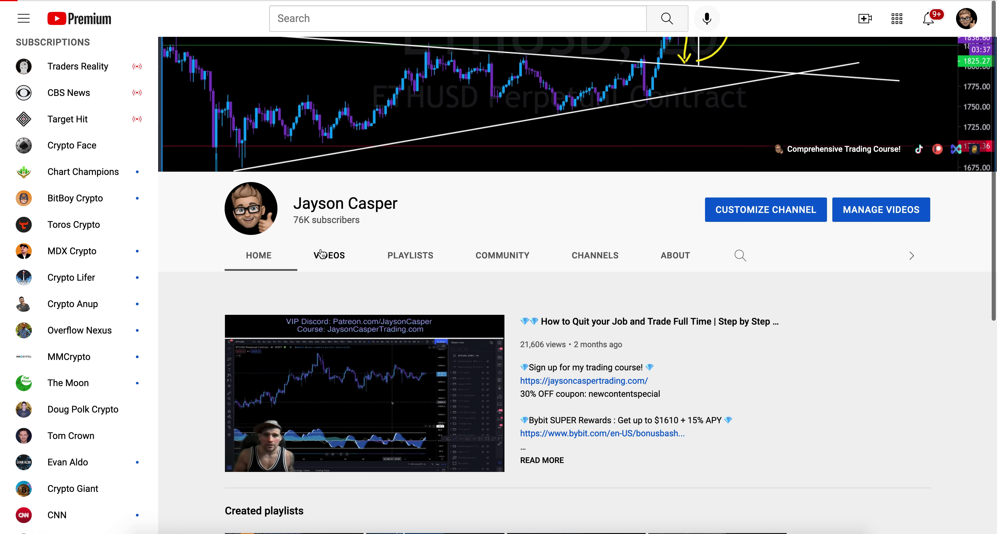
pyautogui.click(321, 254)
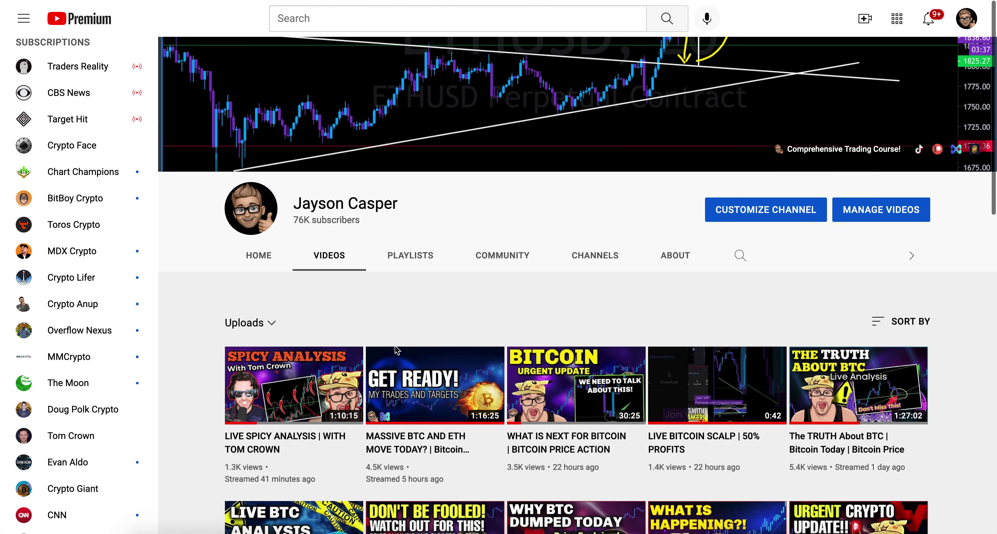
# Play the 'LIVE BITCOIN SCALP | 50% PROFITS' video from about 0:10.
pyautogui.click(717, 384)
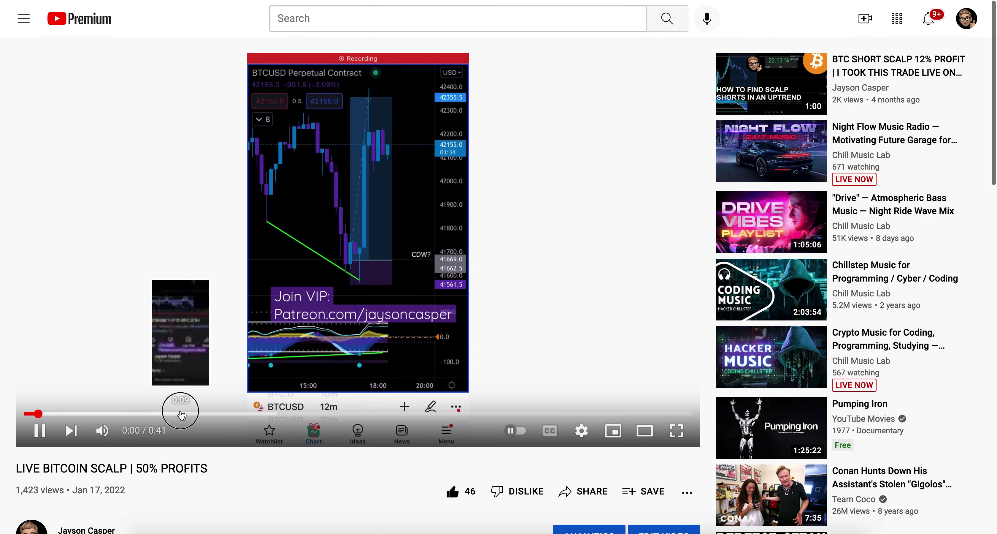
pyautogui.click(172, 414)
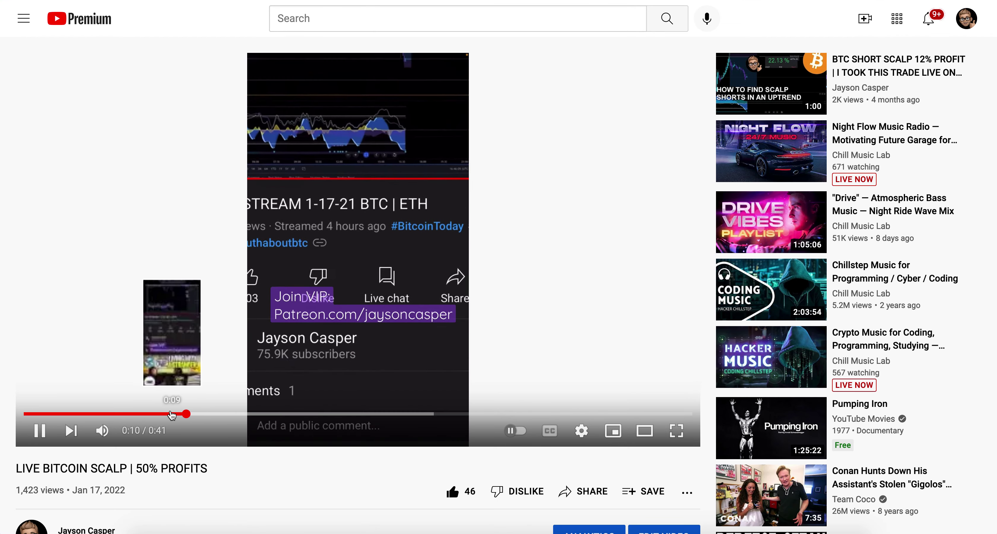
pyautogui.scroll(5, 505, 180)
pyautogui.hscroll(-10, 504, 181)
pyautogui.scroll(4, 505, 182)
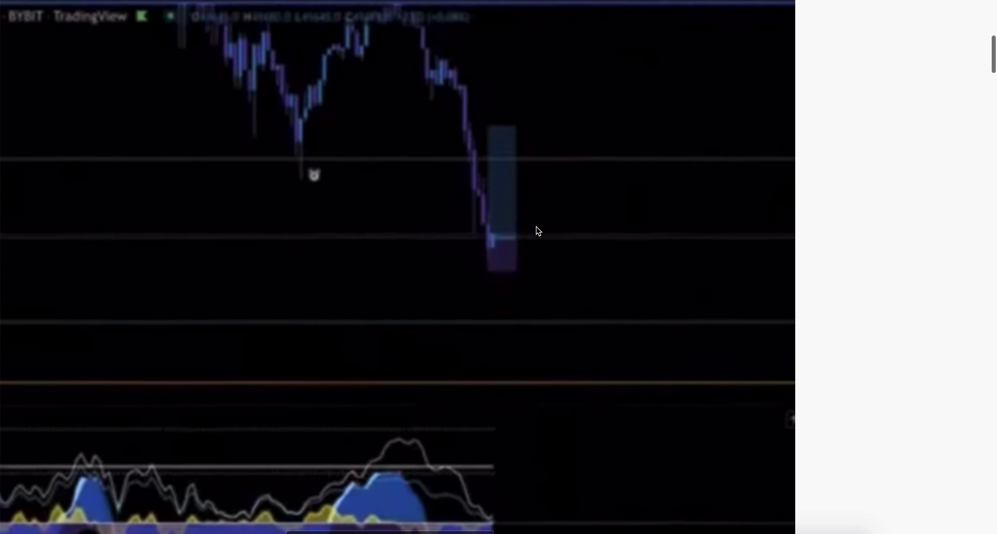
pyautogui.scroll(-5, 517, 239)
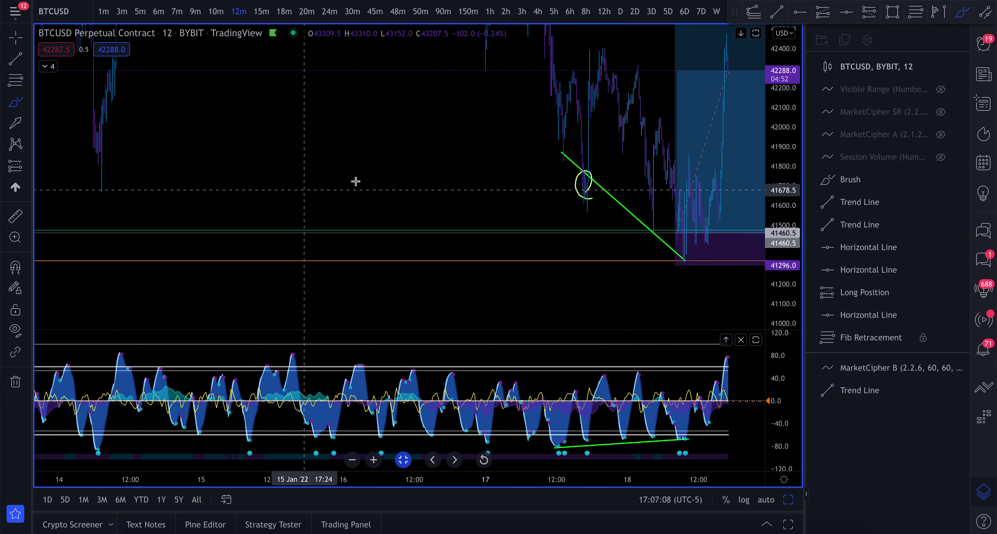
# Delete a stray horizontal line and the yellow circled brush mark from the BTCUSD chart.
pyautogui.scroll(5, 418, 184)
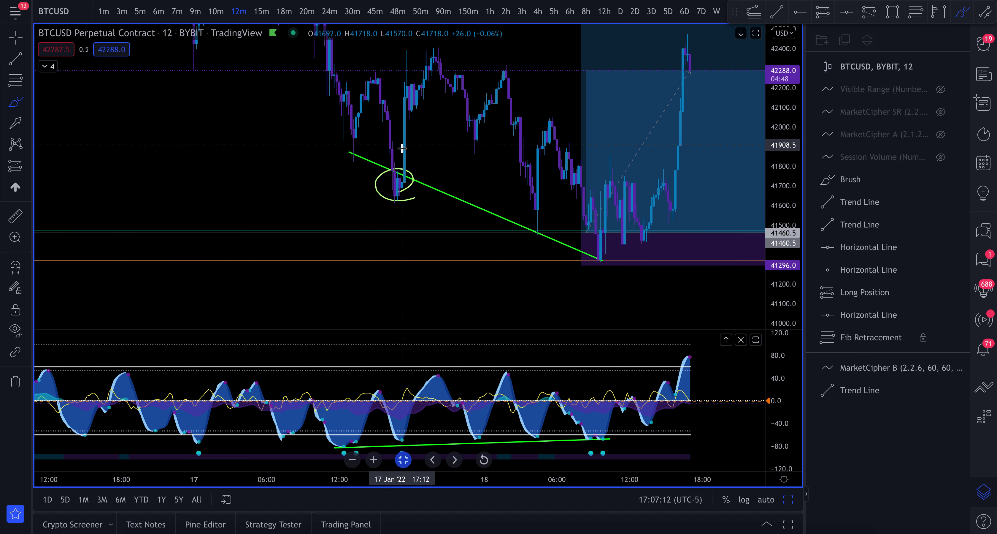
pyautogui.scroll(1, 402, 156)
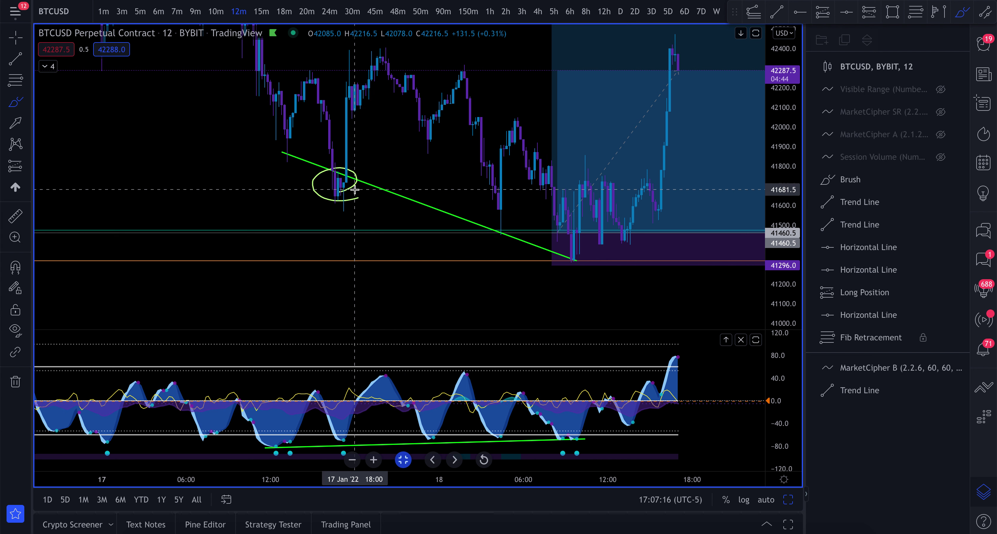
pyautogui.hotkey('alt', 'h')
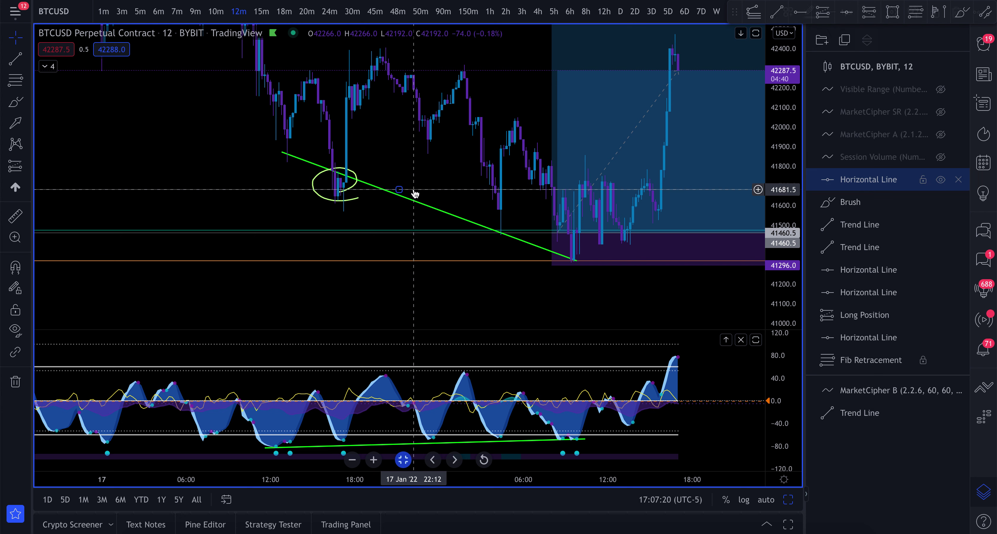
pyautogui.press('Delete')
pyautogui.click(360, 198)
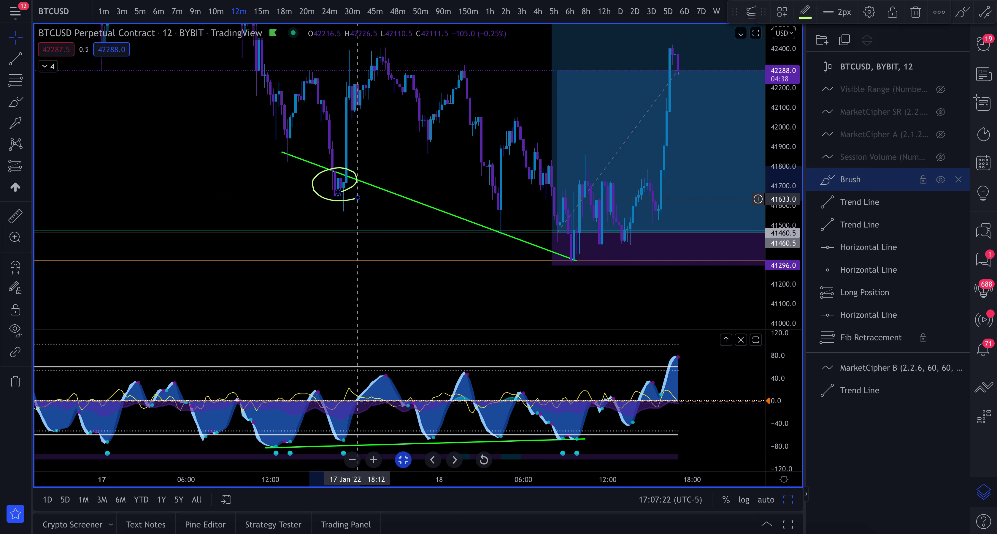
pyautogui.press('Delete')
# Delete the green divergence trend lines from both the price and MarketCipher B panes.
pyautogui.hscroll(5, 356, 198)
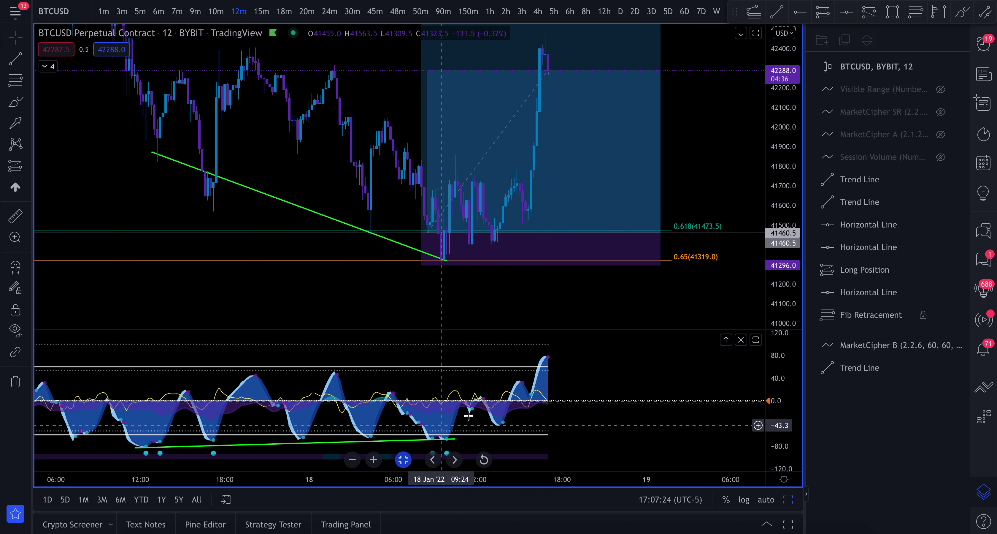
pyautogui.hscroll(-4, 526, 393)
pyautogui.click(441, 246)
pyautogui.press('Delete')
pyautogui.click(443, 441)
pyautogui.press('Delete')
pyautogui.scroll(-4, 451, 388)
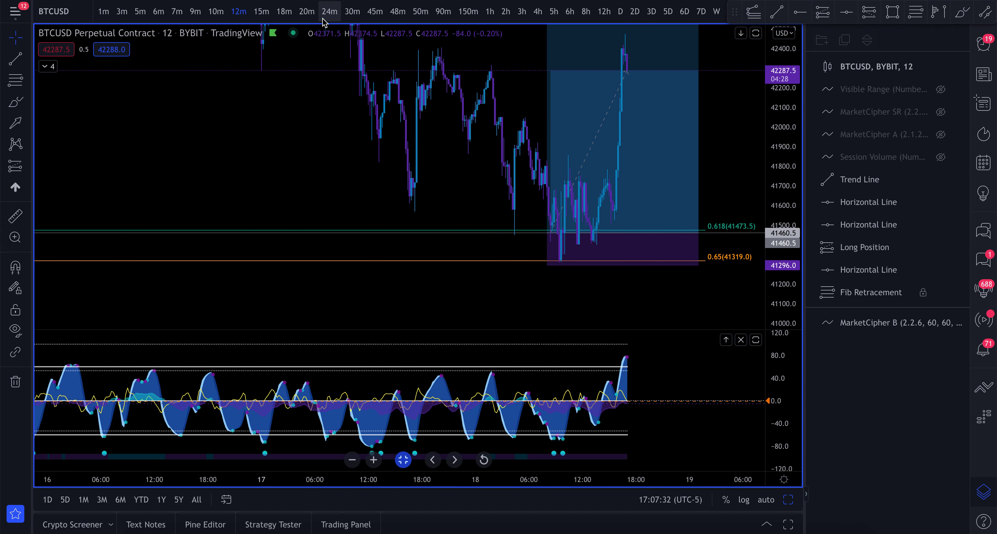
# Switch BTCUSD to 15-minute candles and expand the indicator list.
pyautogui.click(324, 19)
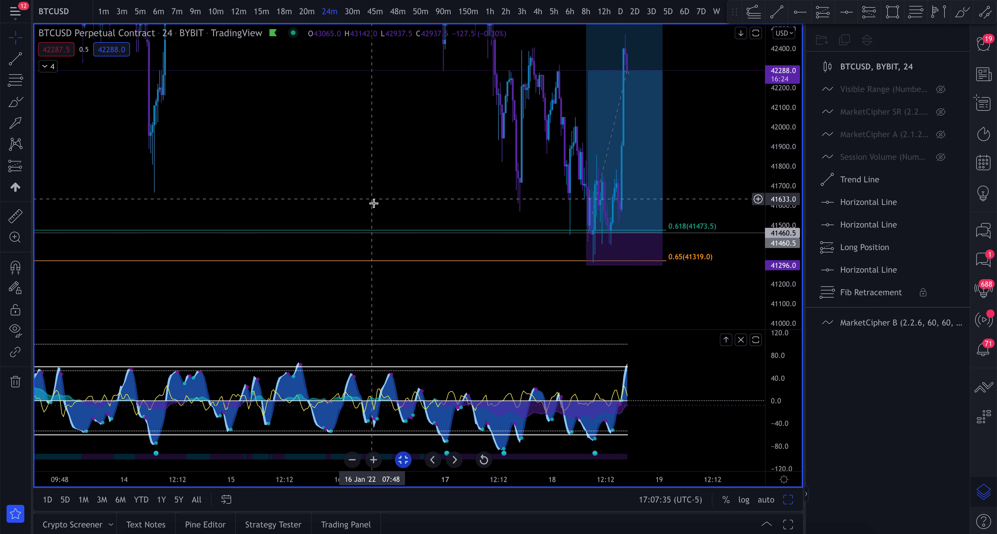
pyautogui.click(261, 11)
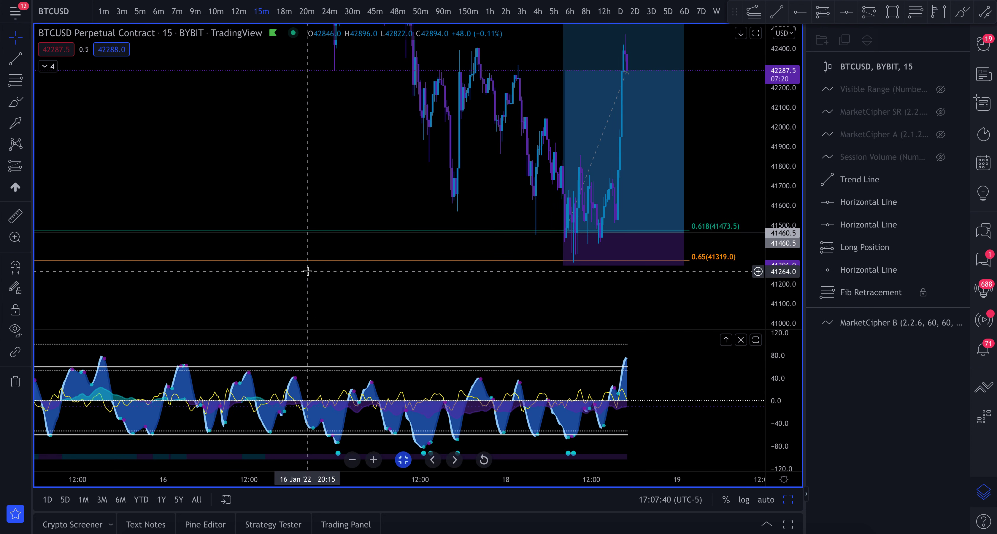
pyautogui.click(53, 66)
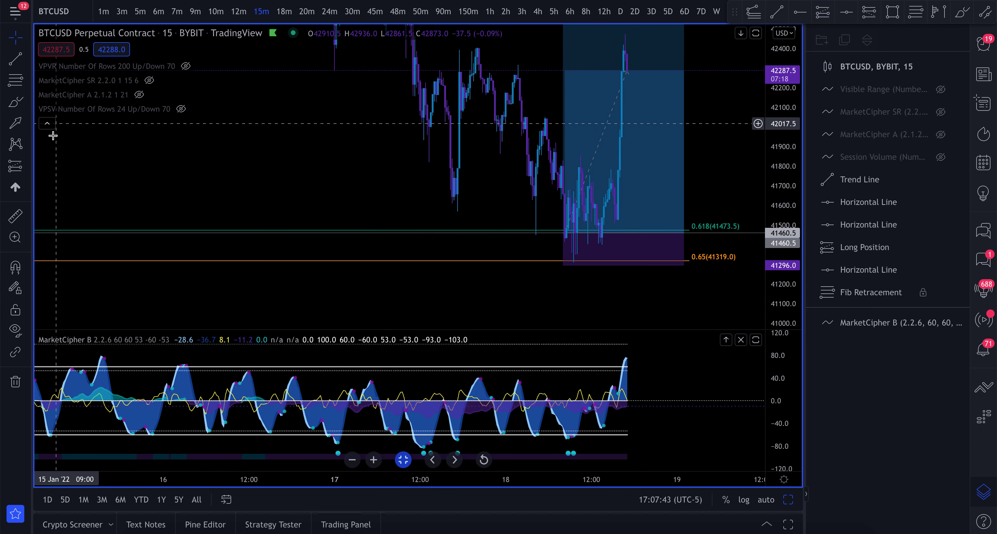
# Hide MarketCipher B's Lt Blue Wave, Blue Wave, VWAP, Buy and Blue Wave Crossing Down plots.
pyautogui.click(198, 341)
pyautogui.click(389, 96)
pyautogui.click(389, 126)
pyautogui.click(389, 156)
pyautogui.click(389, 260)
pyautogui.click(389, 320)
pyautogui.scroll(-3, 389, 349)
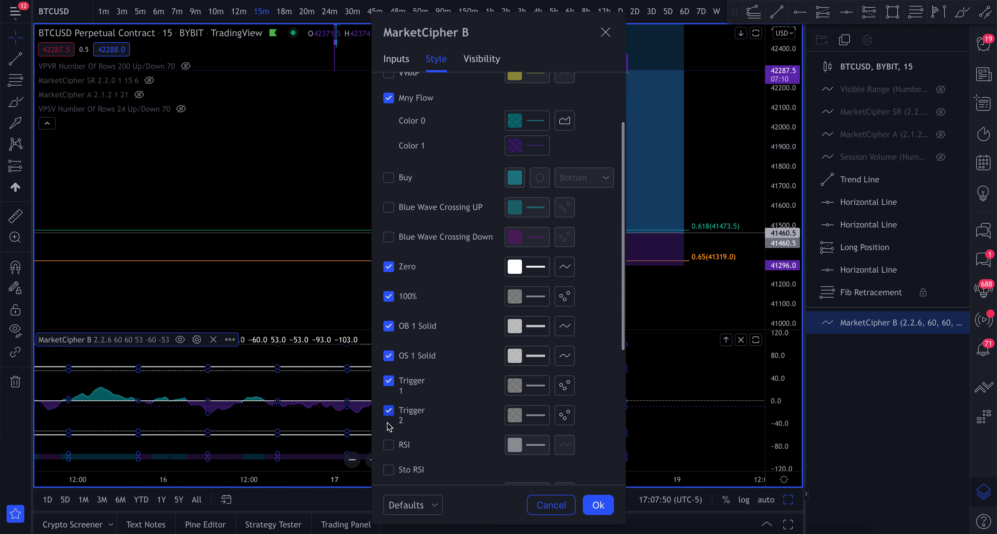
pyautogui.click(596, 505)
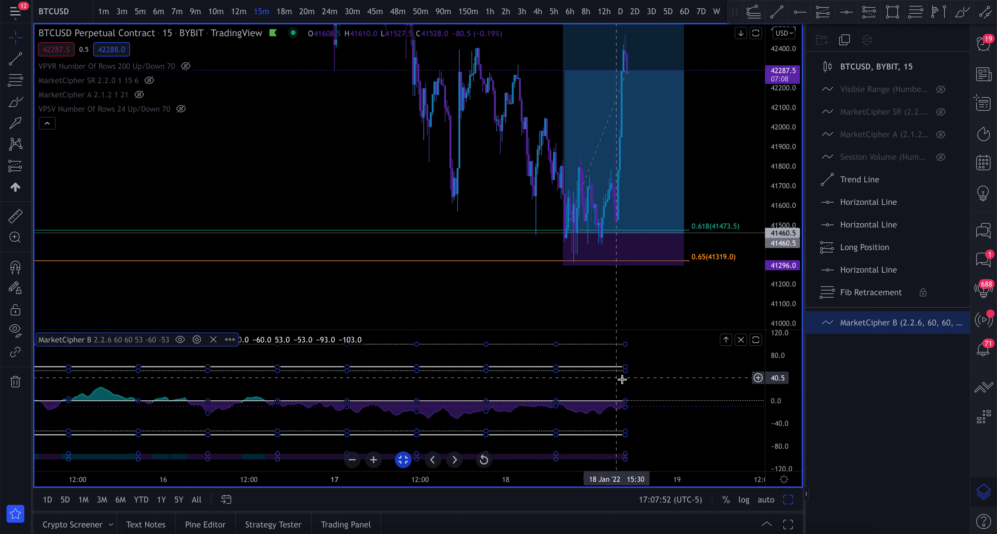
# Draw a rising trend line across the 17–18 Jan money-flow lows and a falling one across the price lows.
pyautogui.click(15, 59)
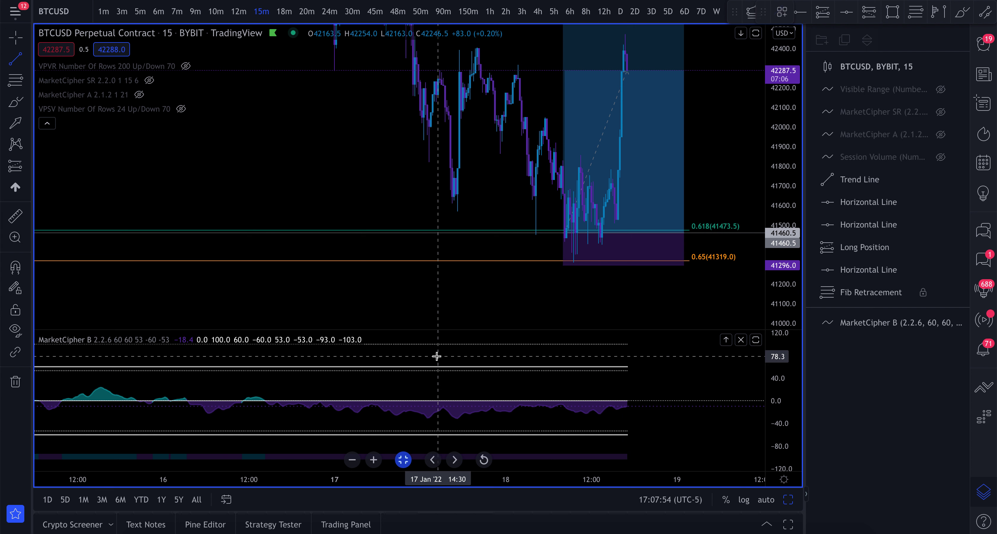
pyautogui.click(455, 420)
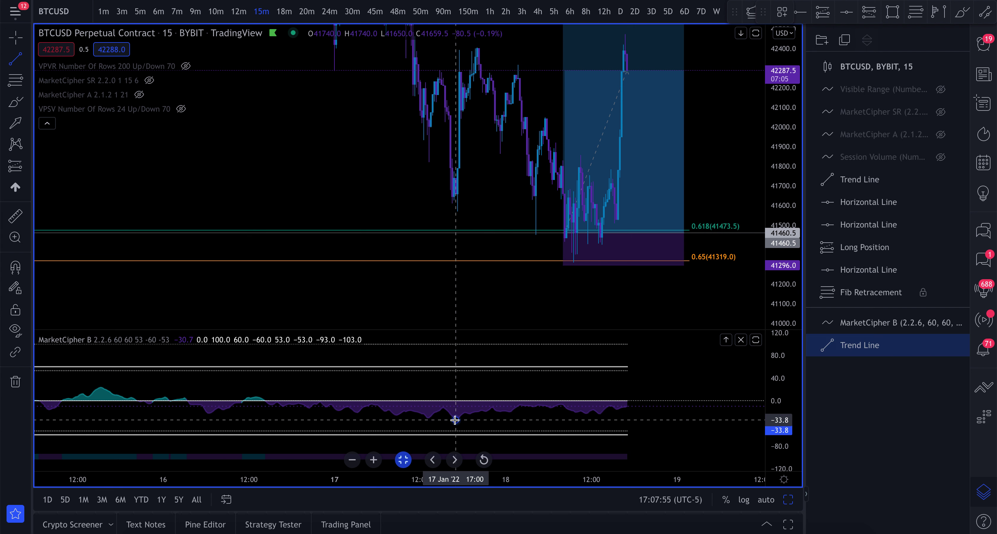
pyautogui.click(632, 411)
pyautogui.click(16, 59)
pyautogui.click(458, 202)
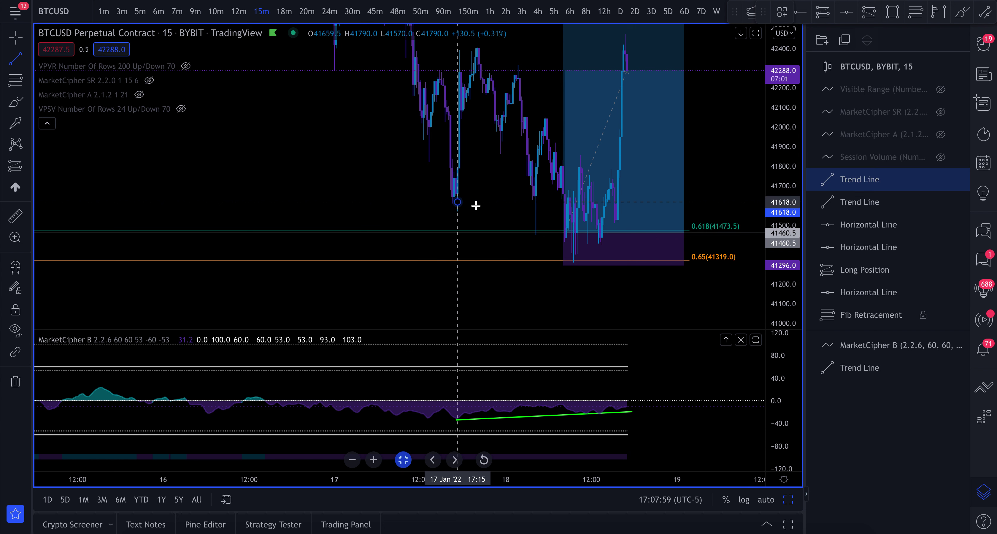
pyautogui.click(609, 259)
# Check the long position's figures and collapse the indicator list back to one line.
pyautogui.scroll(1, 696, 203)
pyautogui.click(722, 156)
pyautogui.moveTo(777, 144); pyautogui.dragTo(776, 155)
pyautogui.scroll(-1, 682, 212)
pyautogui.click(681, 213)
pyautogui.click(47, 124)
# Rescale the price axis and enlarge the money-flow pane to frame the divergence and long position.
pyautogui.moveTo(298, 142); pyautogui.dragTo(194, 202)
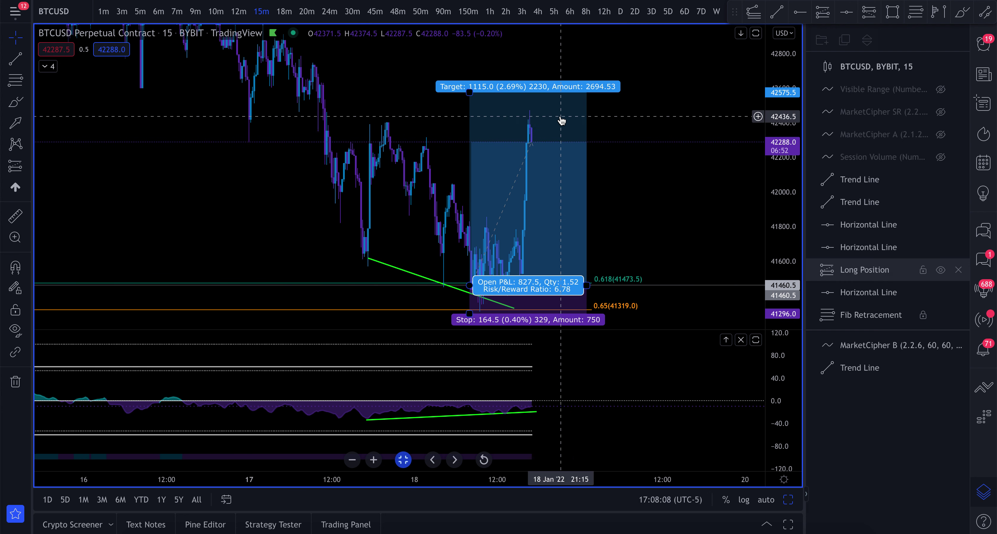
pyautogui.moveTo(787, 182); pyautogui.dragTo(786, 203)
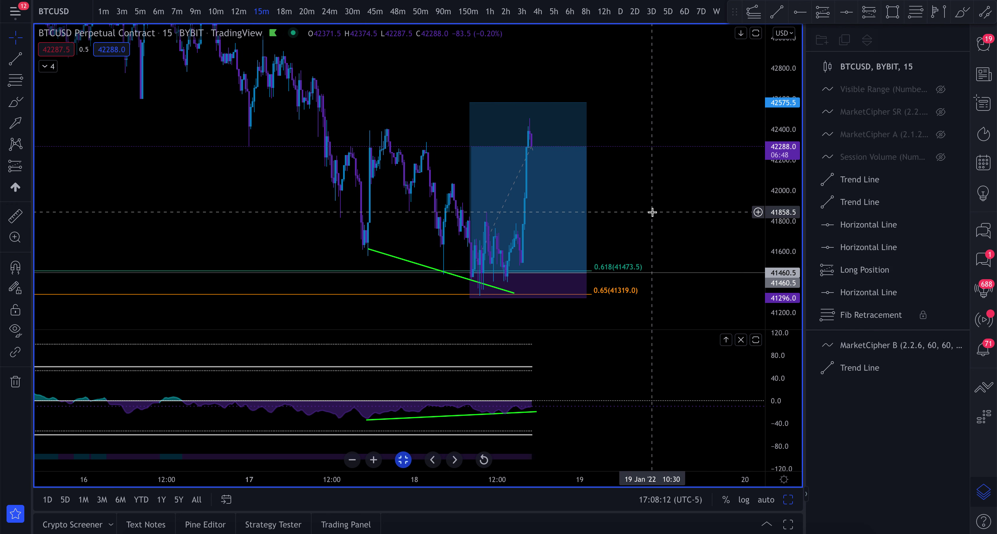
pyautogui.scroll(1, 651, 219)
pyautogui.moveTo(768, 268); pyautogui.dragTo(788, 200)
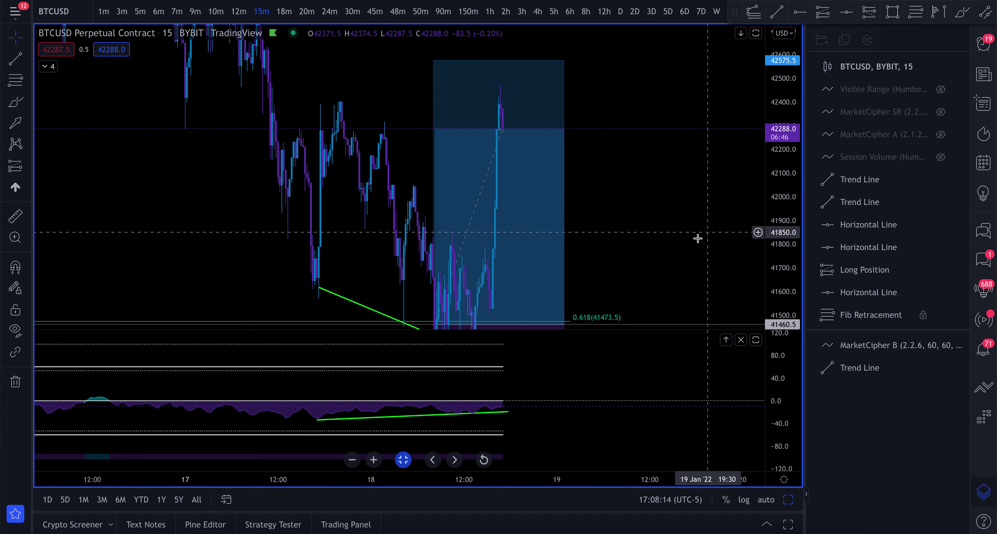
pyautogui.moveTo(759, 236); pyautogui.dragTo(666, 185)
pyautogui.moveTo(796, 161); pyautogui.dragTo(795, 186)
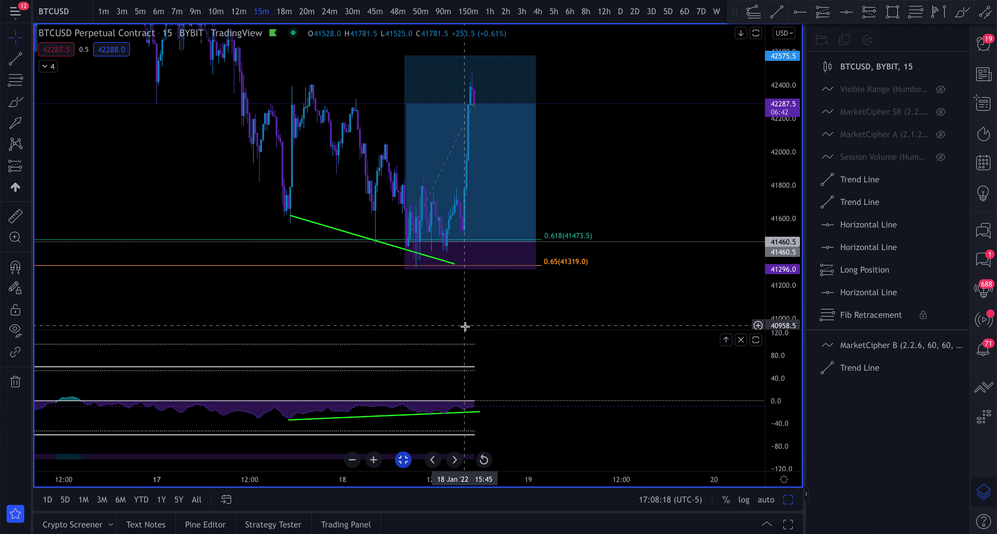
pyautogui.moveTo(466, 330); pyautogui.dragTo(472, 300)
pyautogui.scroll(-1, 472, 300)
pyautogui.click(455, 239)
pyautogui.click(384, 295)
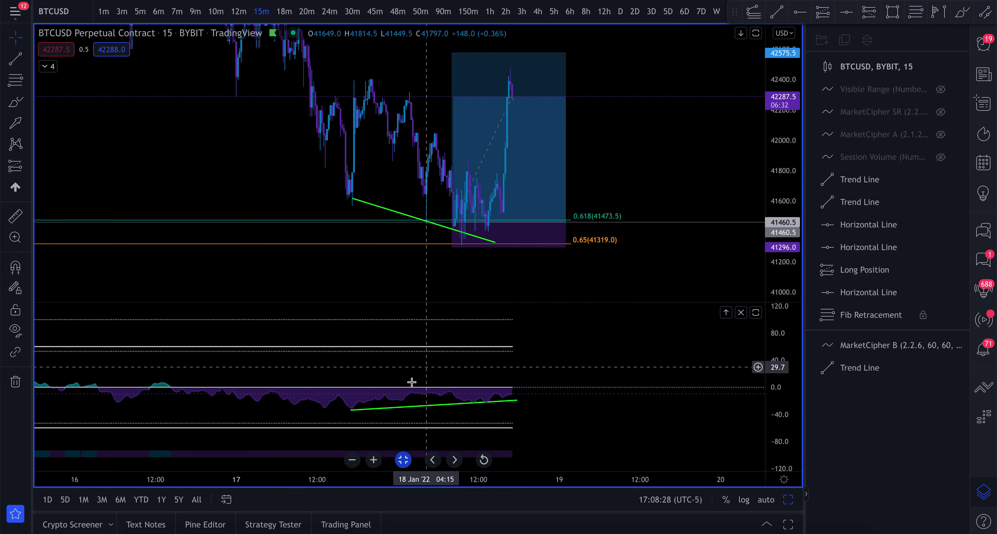
# Try 1-minute candles and start a money-flow trend line, then delete it.
pyautogui.click(104, 12)
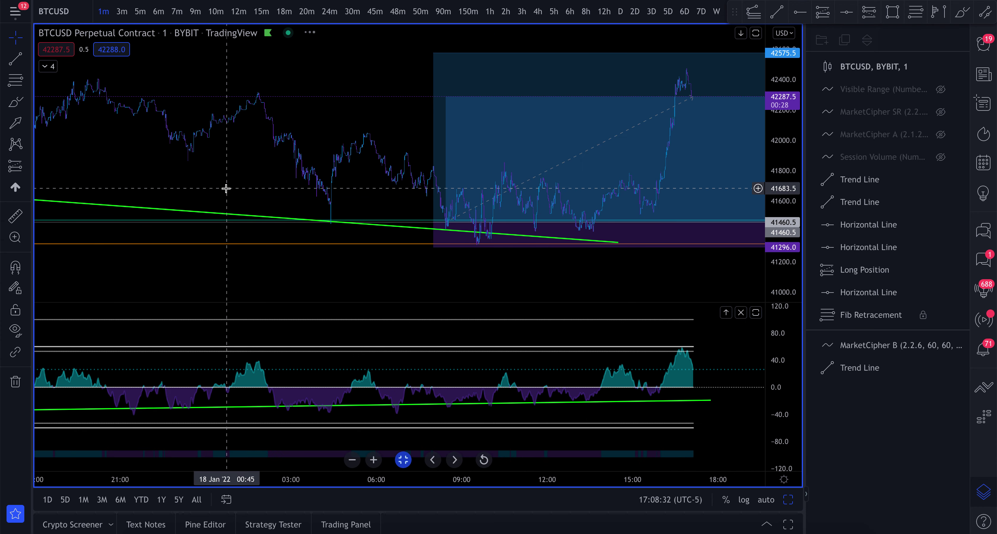
pyautogui.scroll(-2, 226, 188)
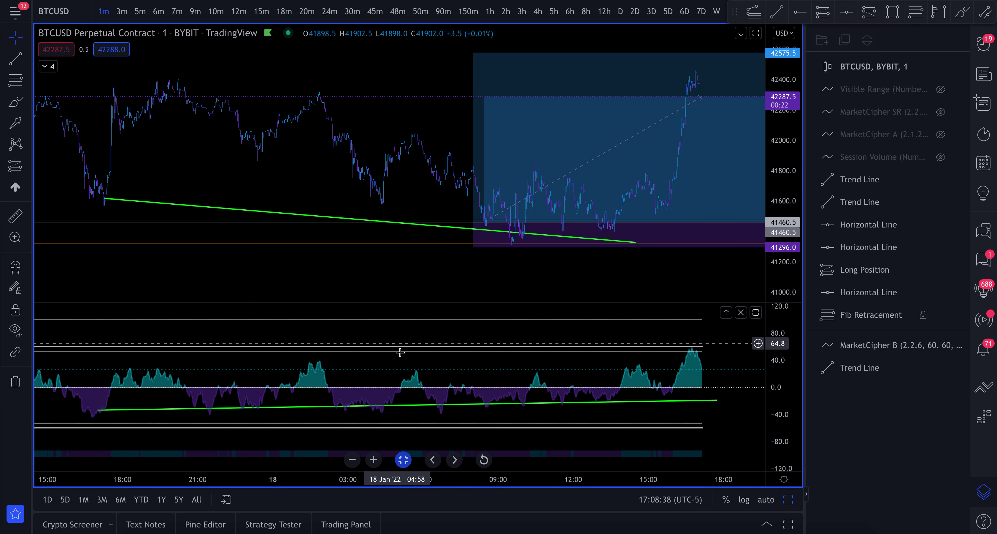
pyautogui.click(16, 58)
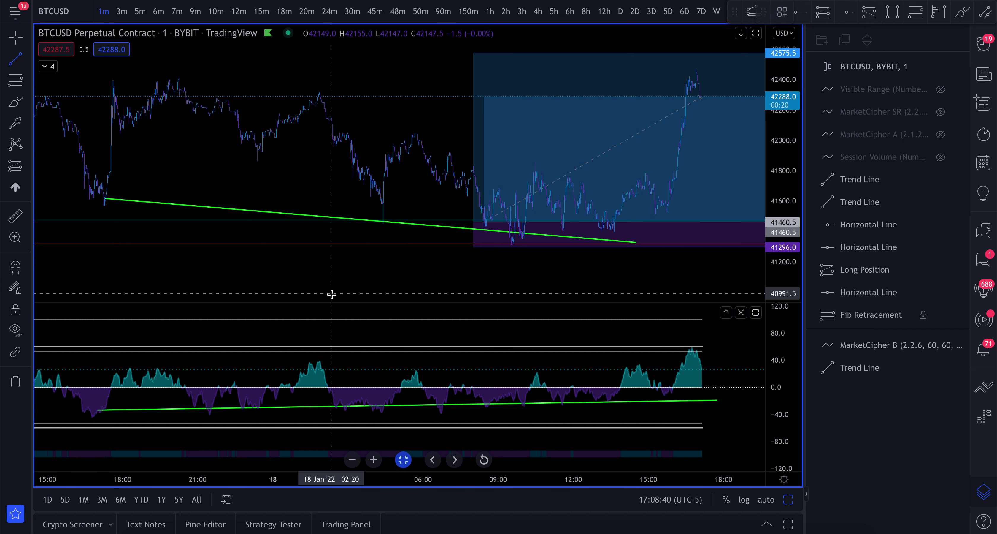
pyautogui.click(415, 375)
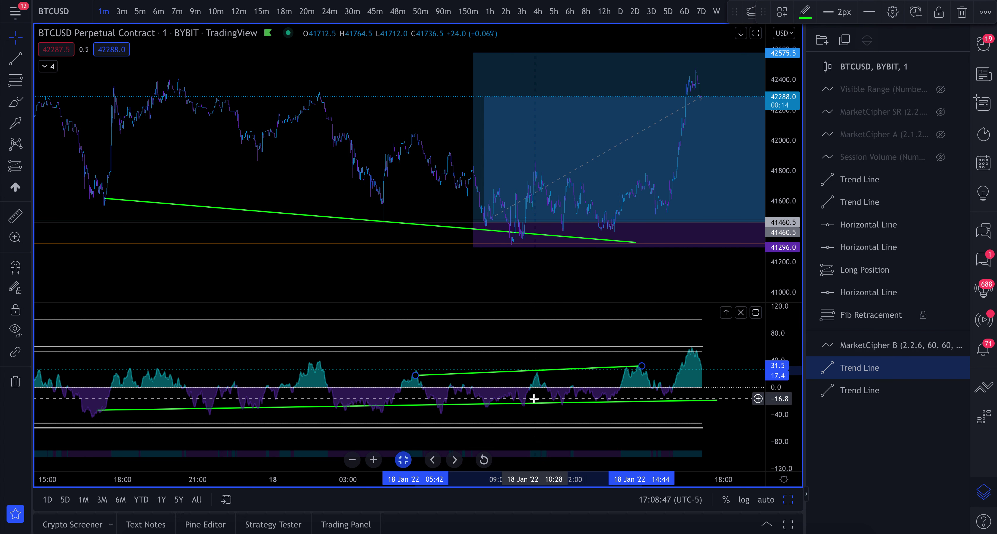
pyautogui.press('Delete')
# Scroll the chart back and set the 12m interval on BTCUSD.
pyautogui.hscroll(5, 535, 323)
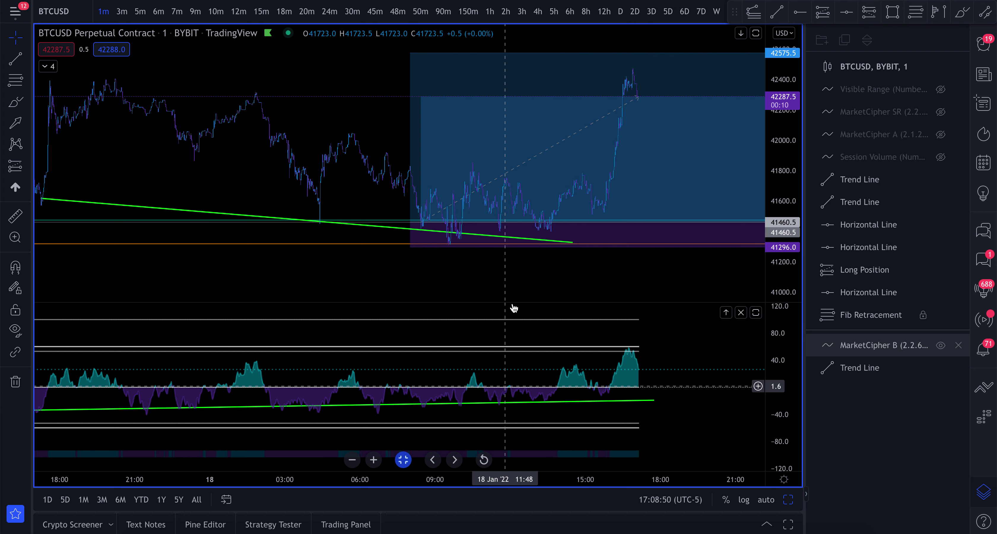
pyautogui.scroll(-2, 517, 291)
pyautogui.click(238, 11)
# Delete the green trend lines from the indicator pane and the price chart.
pyautogui.scroll(3, 360, 160)
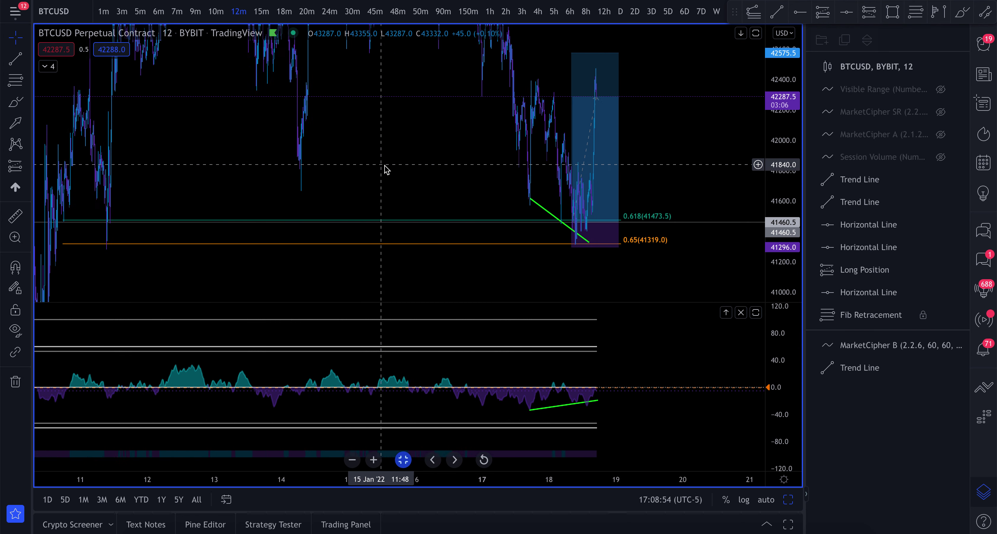
pyautogui.scroll(4, 399, 176)
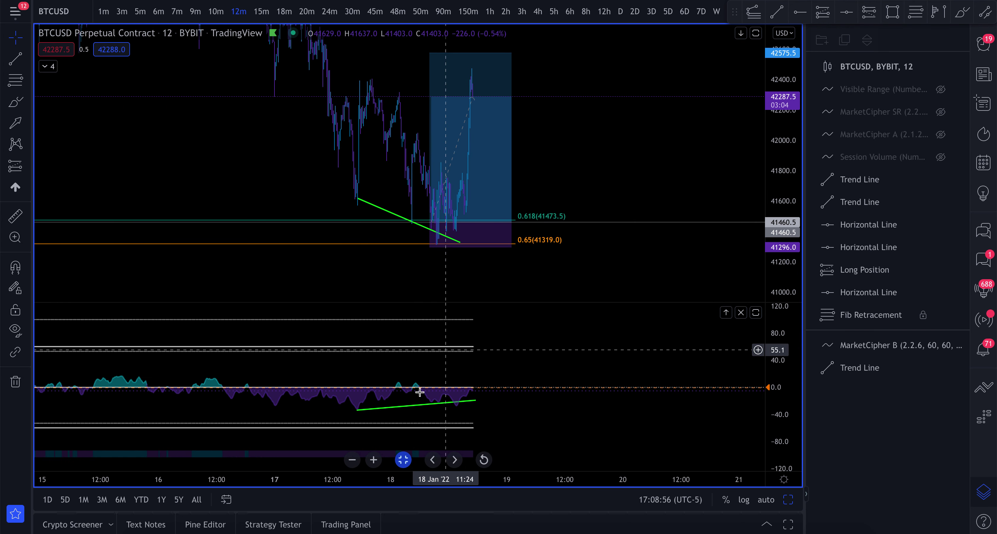
pyautogui.click(445, 402)
pyautogui.press('Delete')
pyautogui.click(383, 209)
pyautogui.press('Delete')
# Enlarge the posted BTC chart image in Discord, then return to TradingView.
pyautogui.scroll(2, 447, 312)
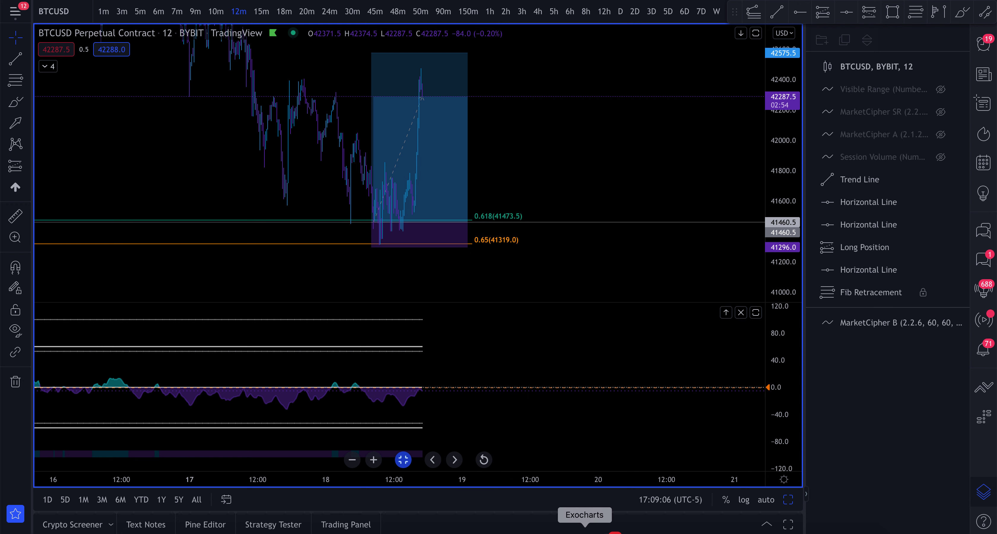
pyautogui.click(606, 531)
pyautogui.click(436, 389)
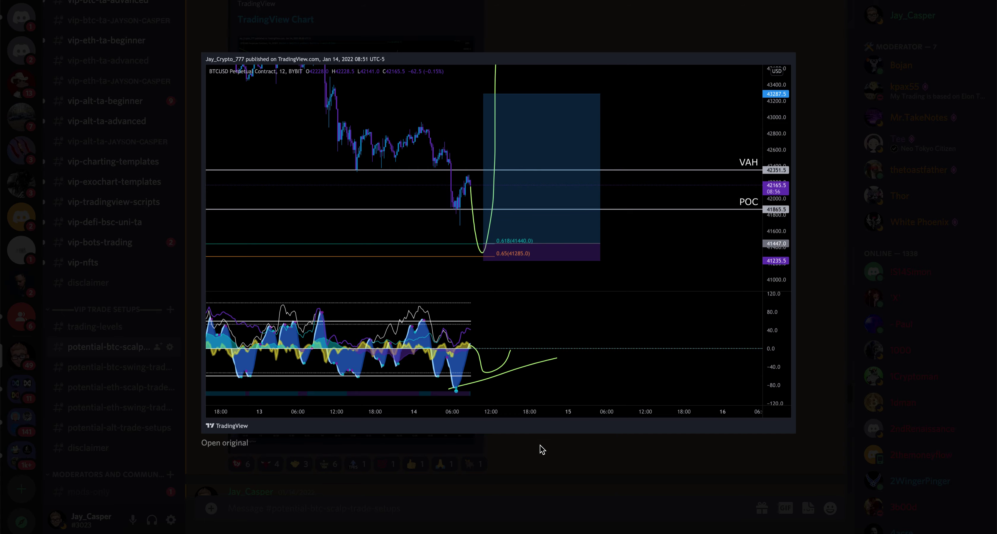
pyautogui.click(164, 532)
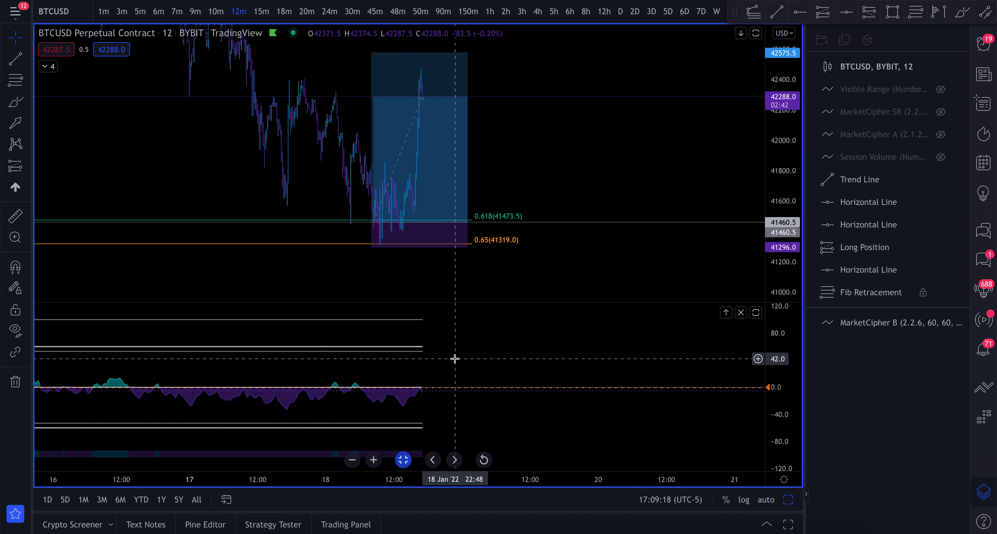
# Switch to the ETHUSD layout, hide the Zones boxes, and set 12-minute candles.
pyautogui.hotkey('ctrl', 'Tab')
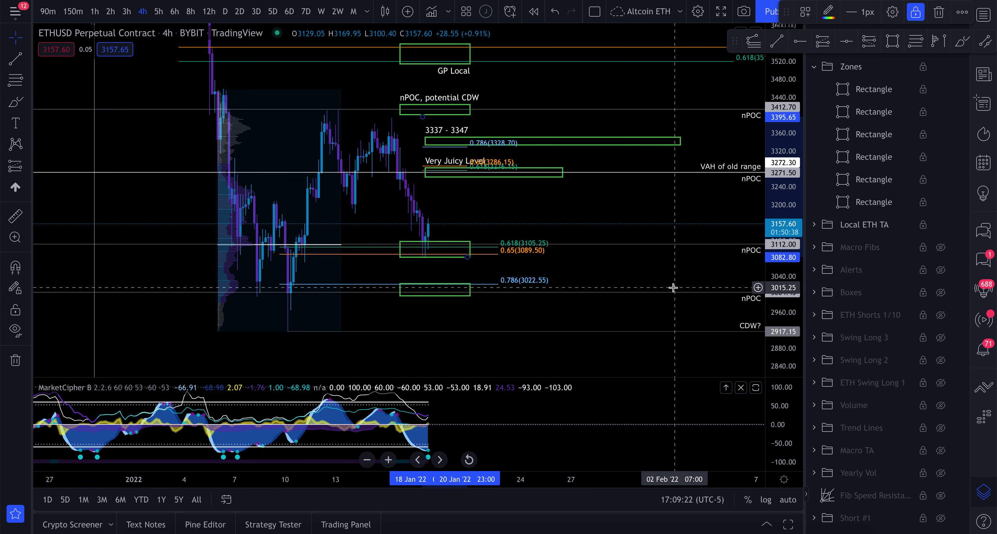
pyautogui.scroll(2, 673, 285)
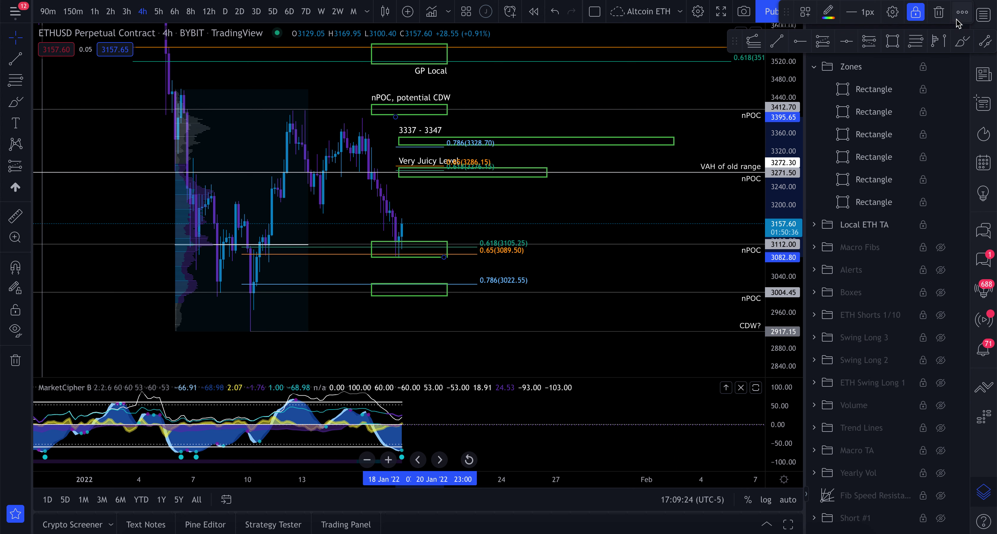
pyautogui.click(941, 67)
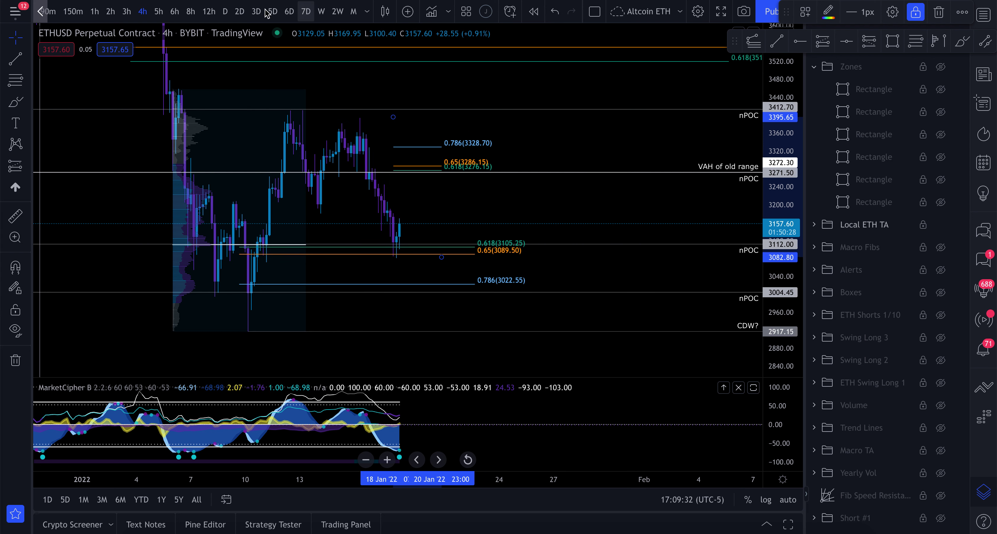
pyautogui.hscroll(-5, 167, 13)
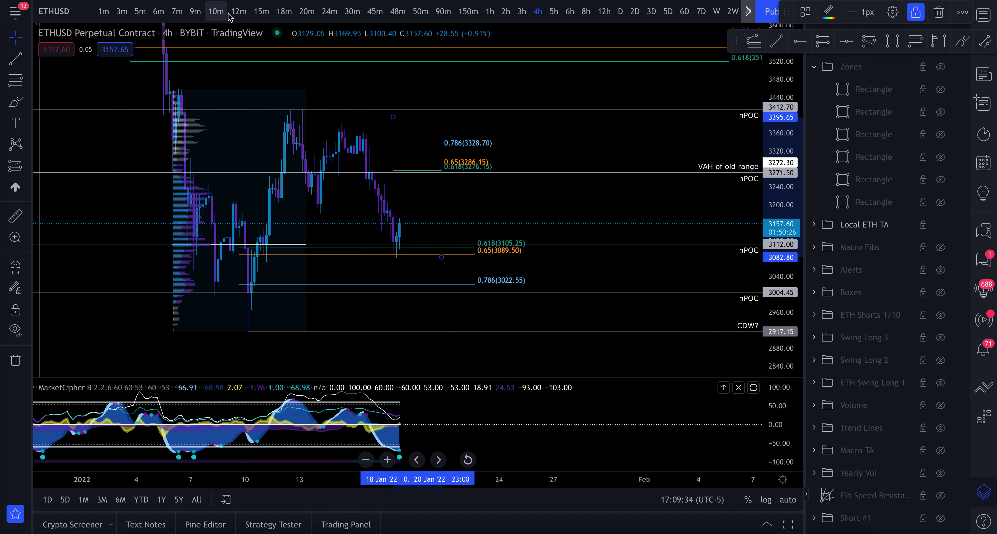
pyautogui.click(239, 11)
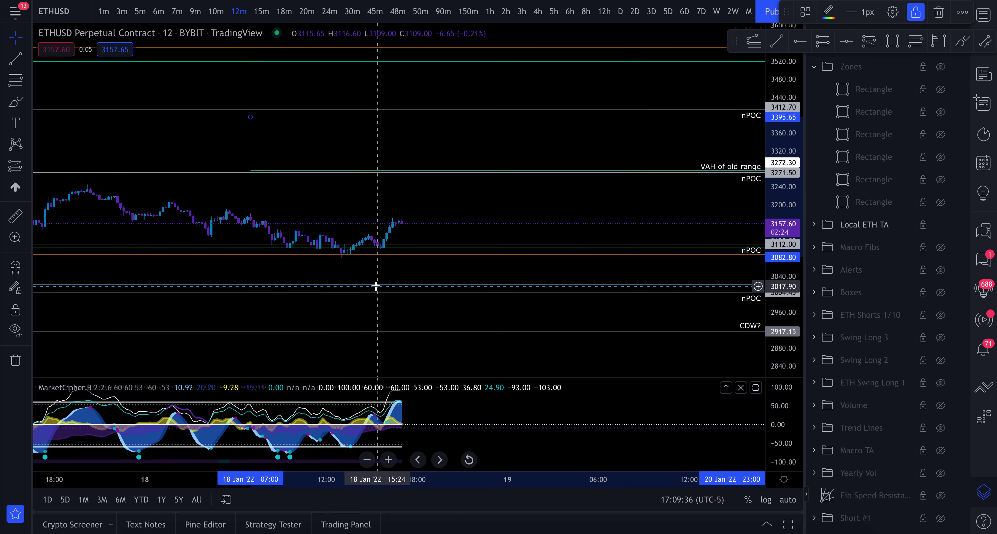
# Enlarge the MarketCipher pane and draw a green trend line between two of its lows.
pyautogui.hscroll(-3, 356, 301)
pyautogui.moveTo(779, 262); pyautogui.dragTo(790, 241)
pyautogui.moveTo(423, 376); pyautogui.dragTo(423, 275)
pyautogui.hotkey('alt', 't')
pyautogui.click(335, 433)
pyautogui.click(399, 419)
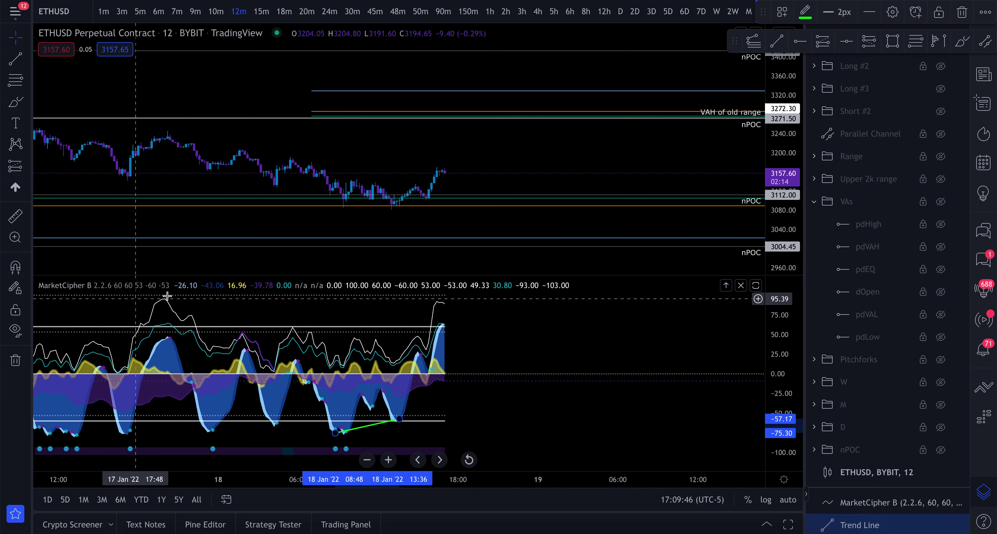
# Hide MarketCipher B's Lt Blue Wave, Blue Wave, VWAP, Buy and both Blue Wave Crossing plots.
pyautogui.click(197, 285)
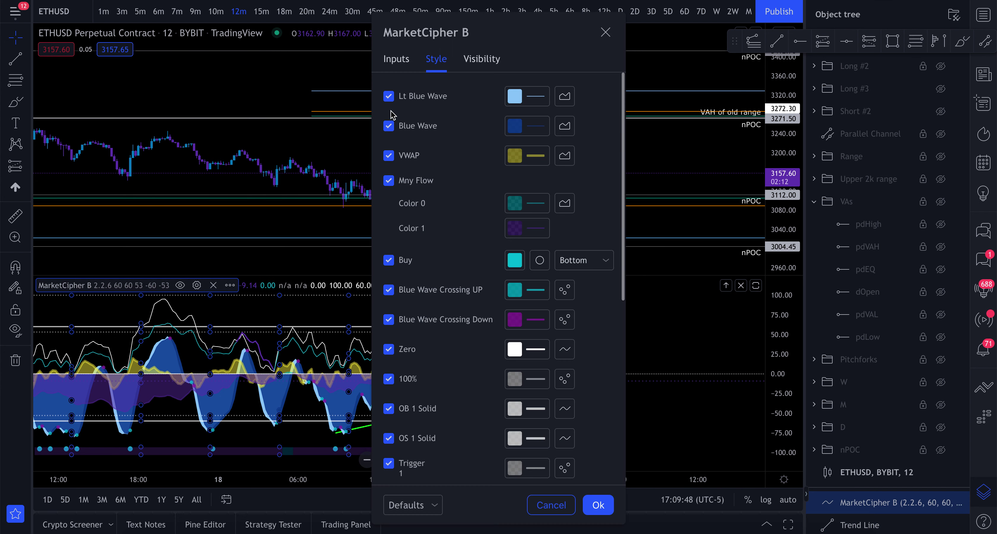
pyautogui.click(389, 96)
pyautogui.click(389, 126)
pyautogui.click(389, 156)
pyautogui.click(389, 260)
pyautogui.click(389, 290)
pyautogui.click(389, 319)
pyautogui.click(595, 505)
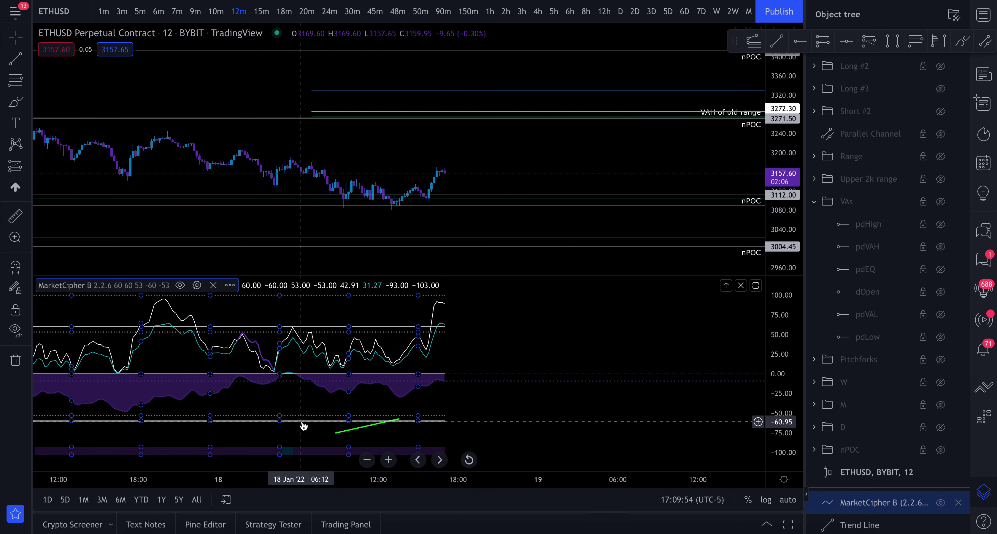
# Re-anchor the ETHUSD trend line on the earlier and latest money-flow lows, then switch to Discord.
pyautogui.moveTo(336, 433)
pyautogui.mouseDown()
pyautogui.moveTo(204, 408)
pyautogui.moveTo(128, 409)
pyautogui.mouseUp()
pyautogui.moveTo(399, 418); pyautogui.dragTo(407, 395)
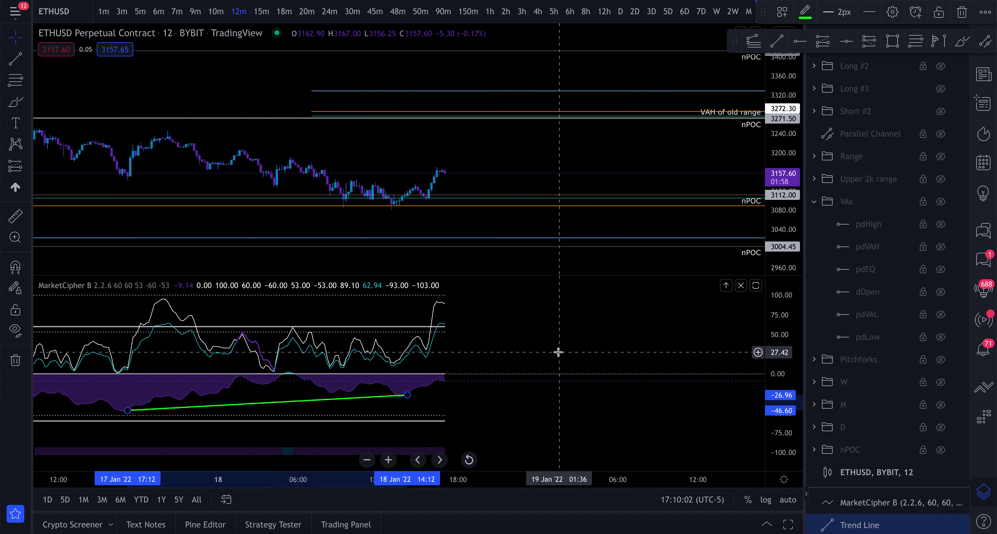
pyautogui.click(615, 531)
# Open the ETH scalp trade-setups channel and view the original ETH scalp longs chart.
pyautogui.click(332, 449)
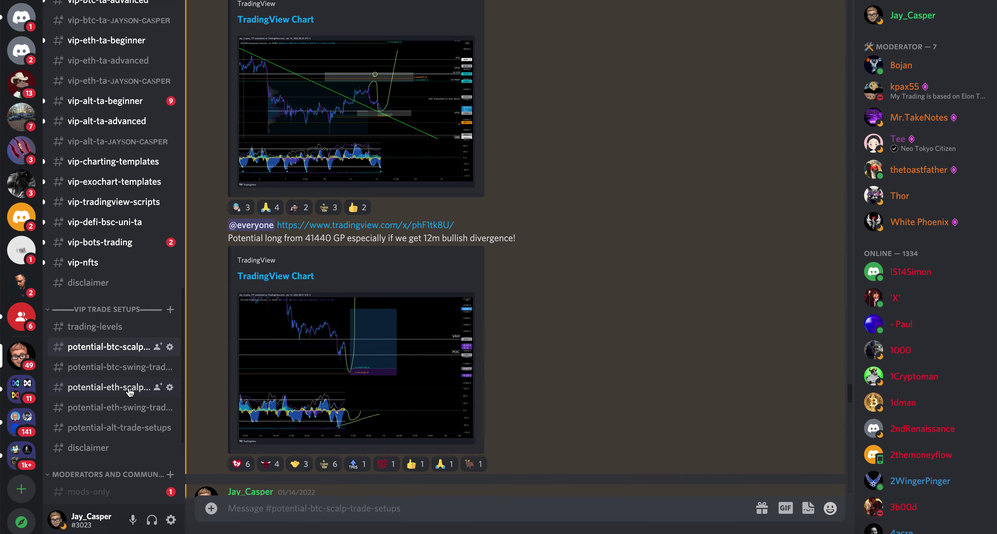
pyautogui.hotkey('alt', 'shift', 'Down')
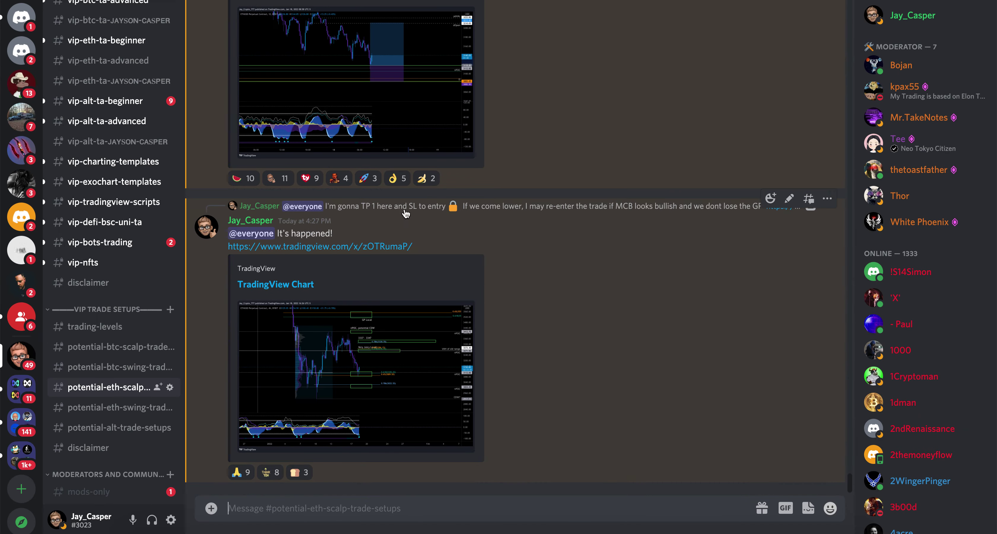
pyautogui.click(407, 210)
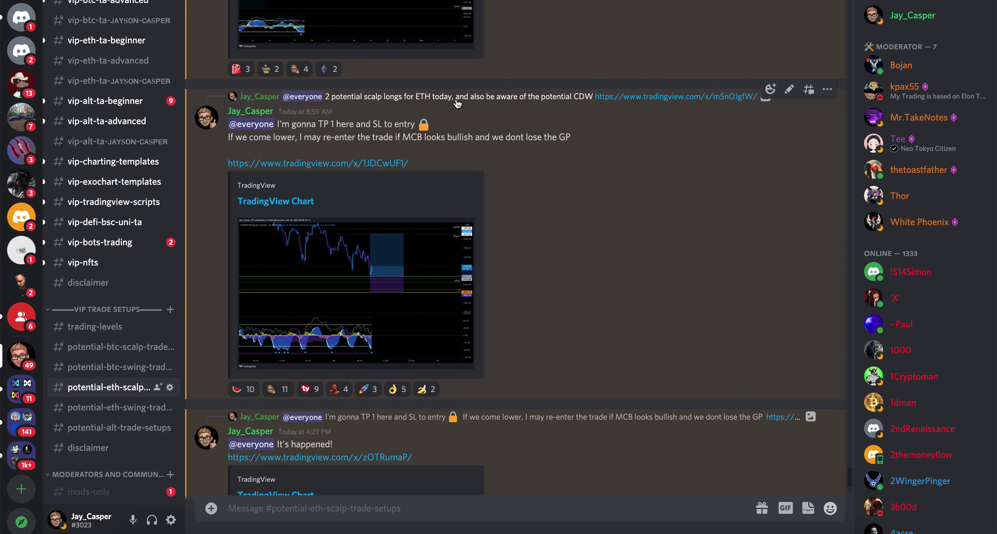
pyautogui.click(456, 102)
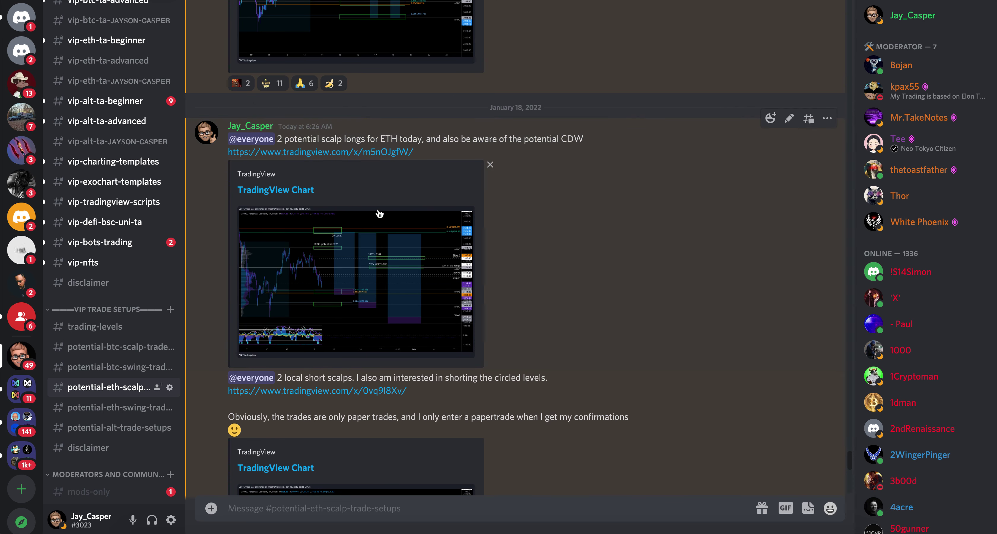
pyautogui.click(392, 280)
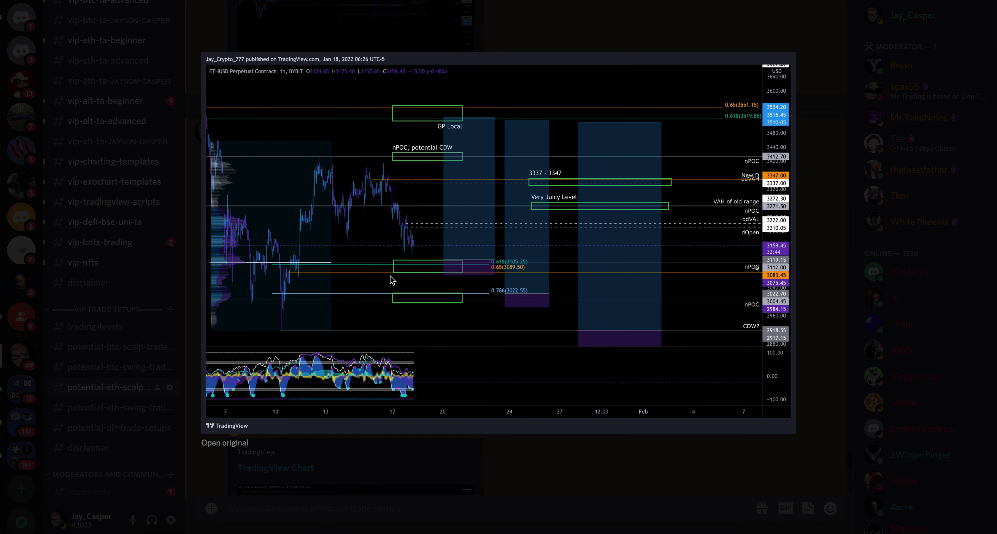
pyautogui.click(529, 465)
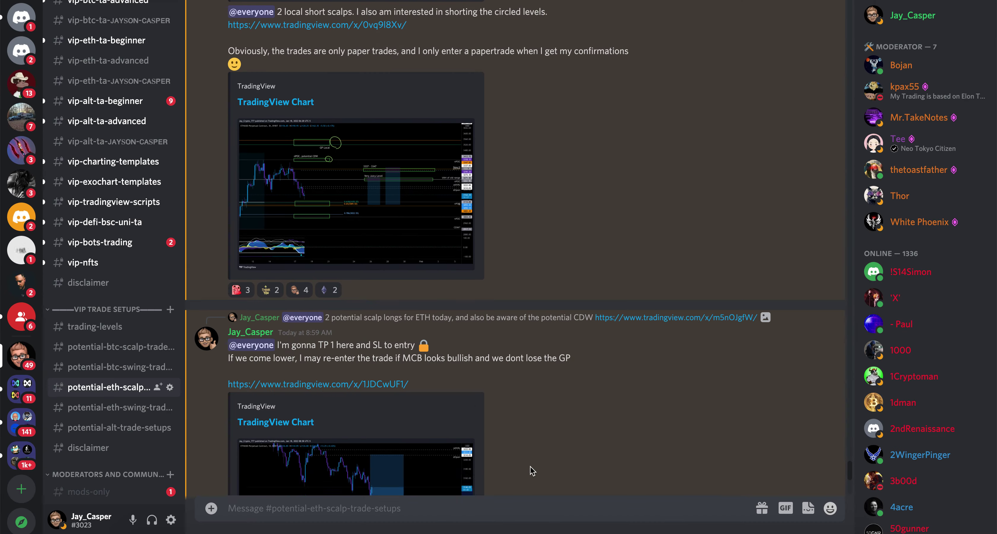
# Review the second ETH chart and the 'It's happened!' chart, then return to TradingView.
pyautogui.scroll(-4, 530, 466)
pyautogui.click(434, 382)
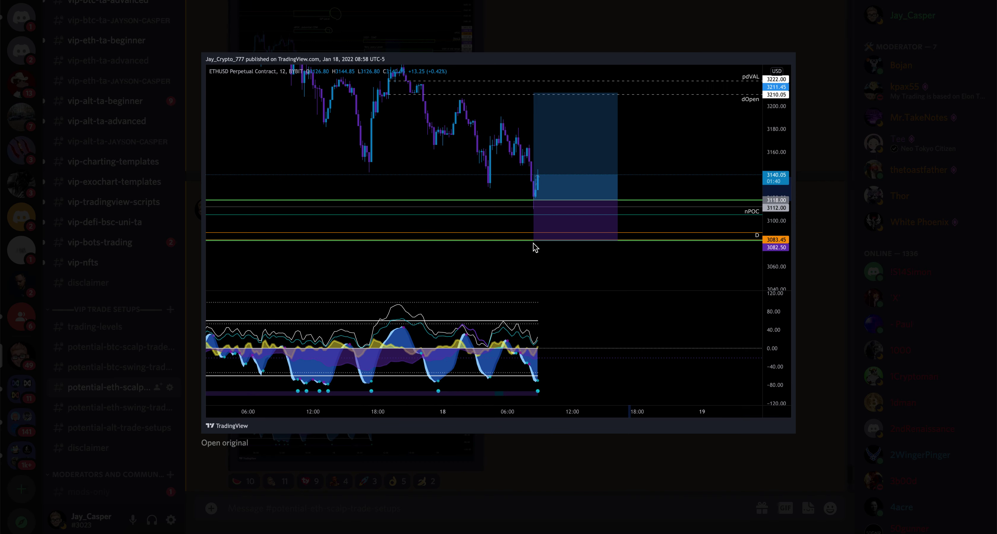
pyautogui.click(543, 36)
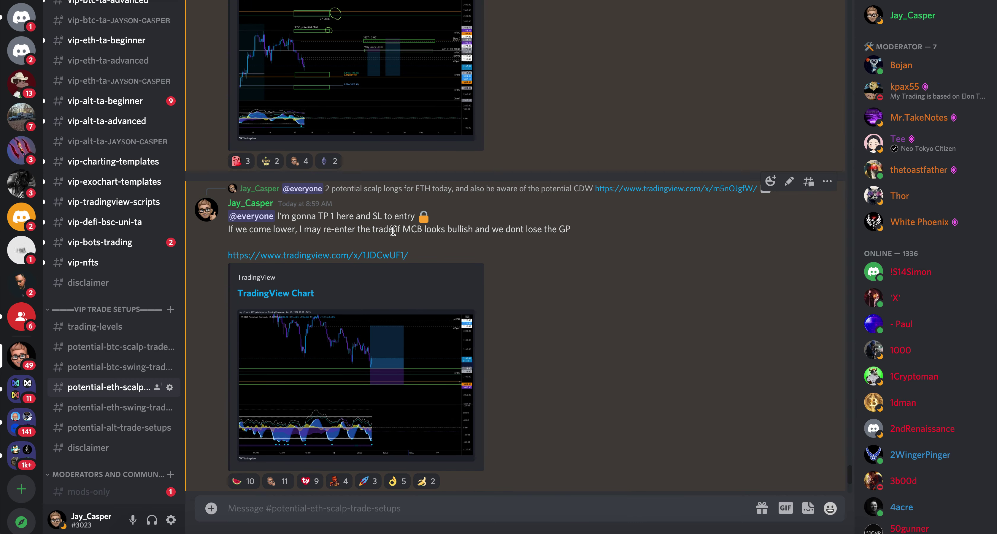
pyautogui.moveTo(246, 232); pyautogui.dragTo(511, 234)
pyautogui.click(511, 234)
pyautogui.scroll(-2, 605, 353)
pyautogui.scroll(-5, 605, 353)
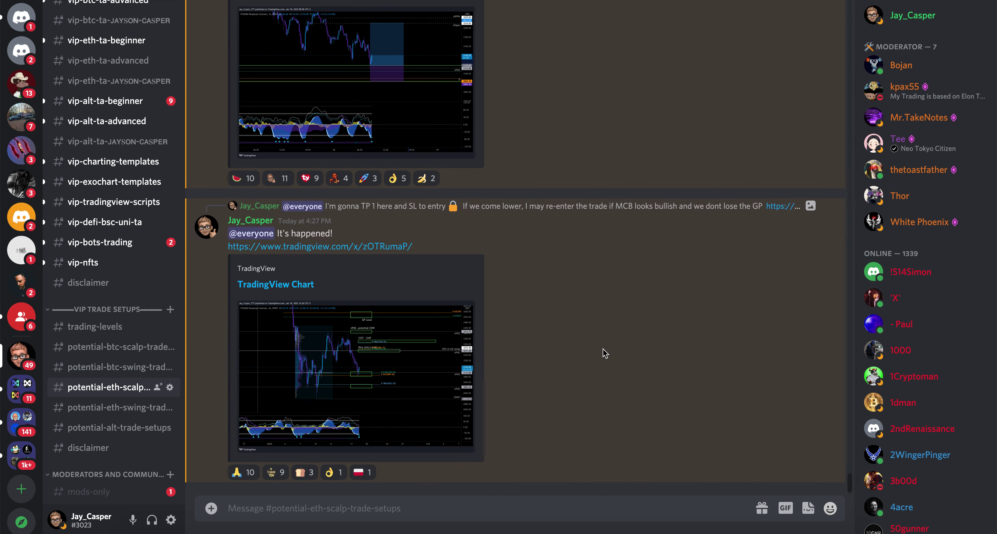
pyautogui.click(425, 370)
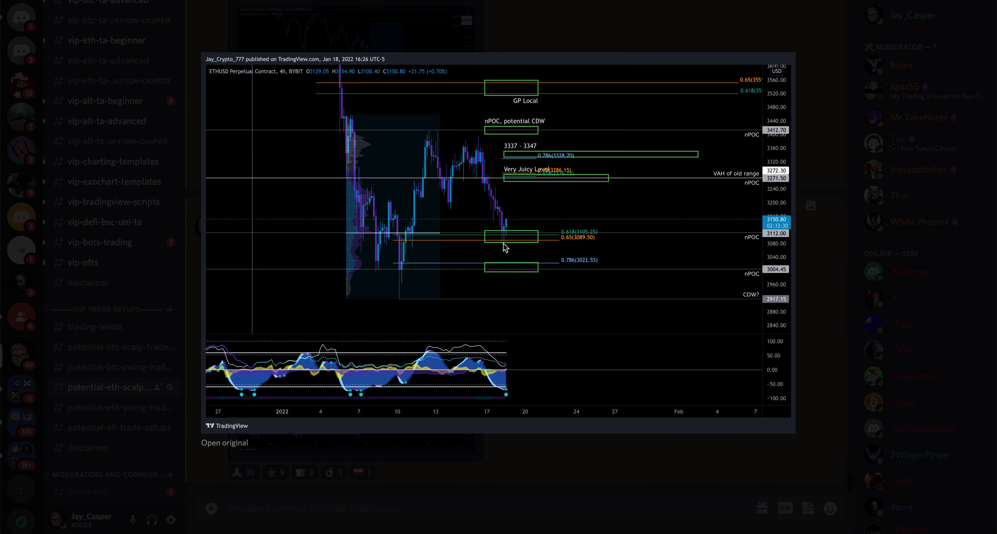
pyautogui.click(160, 526)
# Switch to the BTCUSD layout, check the long position, and expand the four-indicator legend.
pyautogui.hotkey('ctrl', 'Tab')
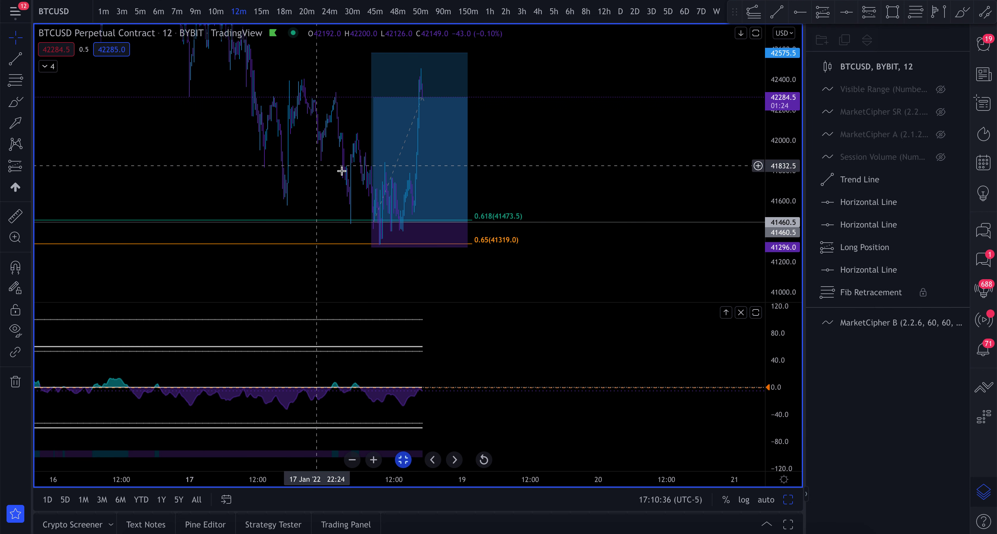
pyautogui.click(457, 204)
pyautogui.click(310, 292)
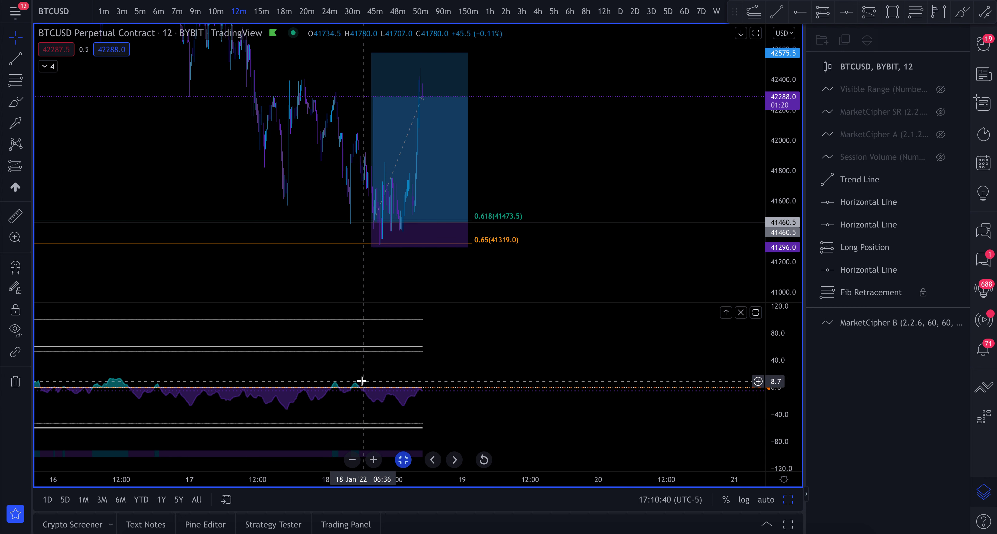
pyautogui.click(48, 66)
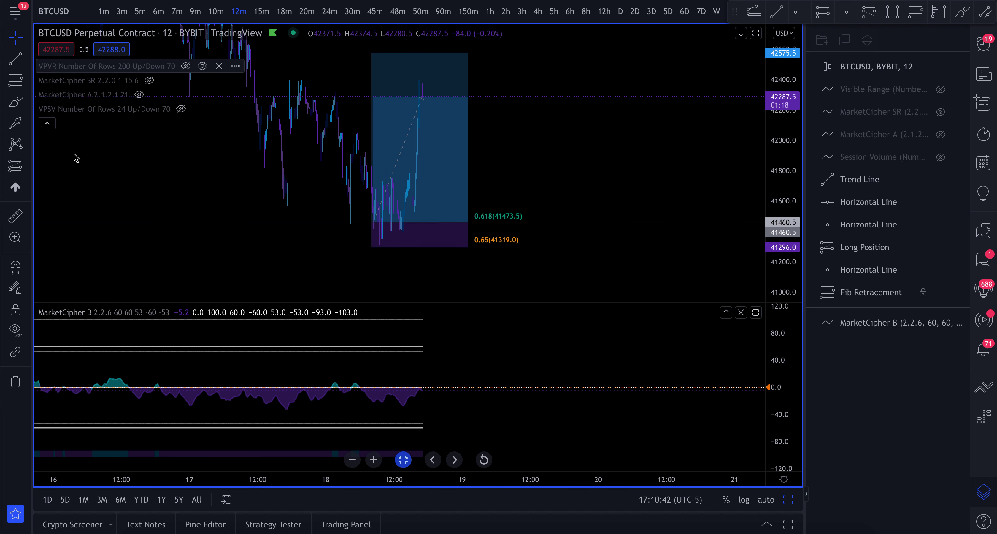